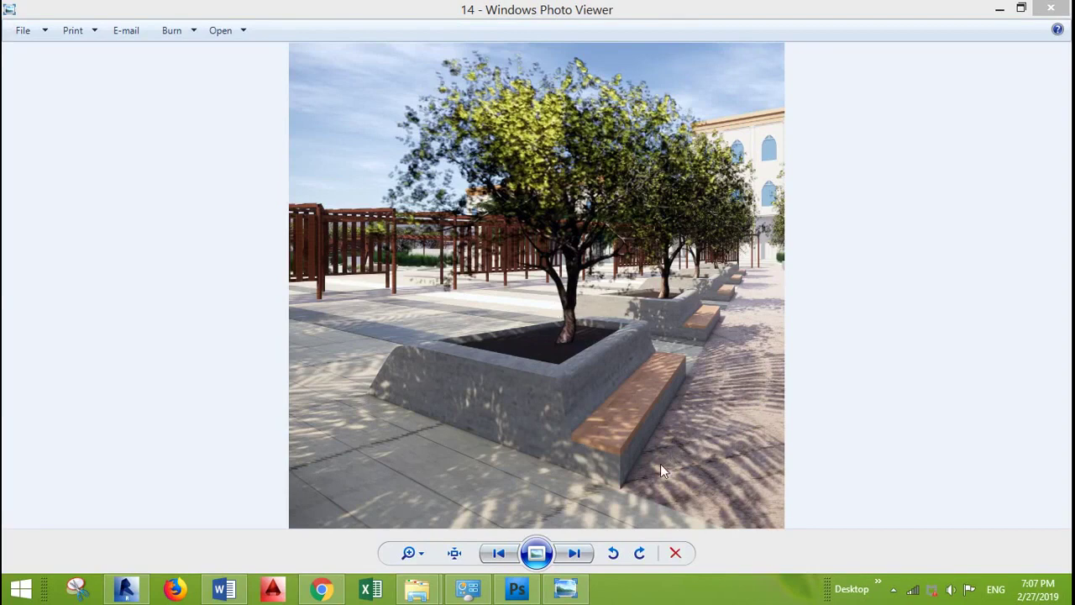
Step: Switch to Autodesk Revit Architecture and bring up the massing and site tools
{"action": "left_click", "coordinate": [130, 589]}
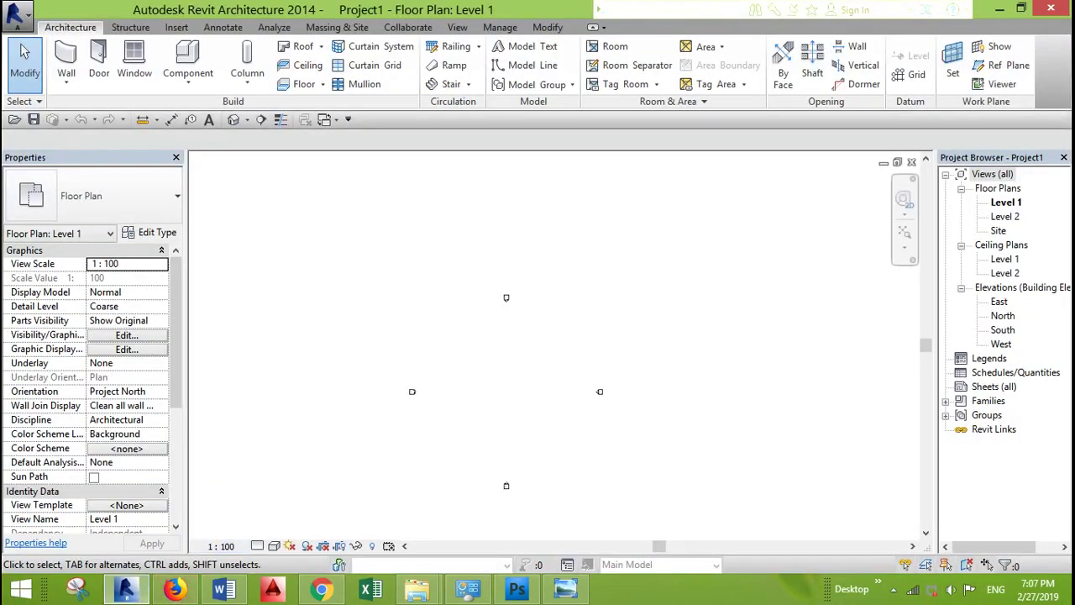
{"action": "left_click", "coordinate": [349, 30]}
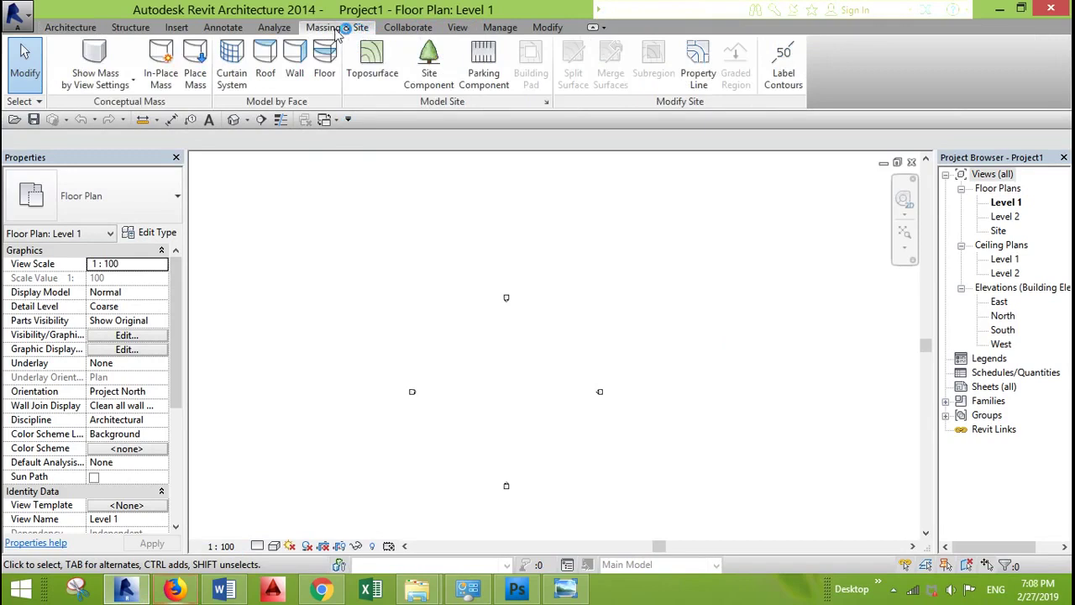
{"action": "left_click", "coordinate": [168, 57]}
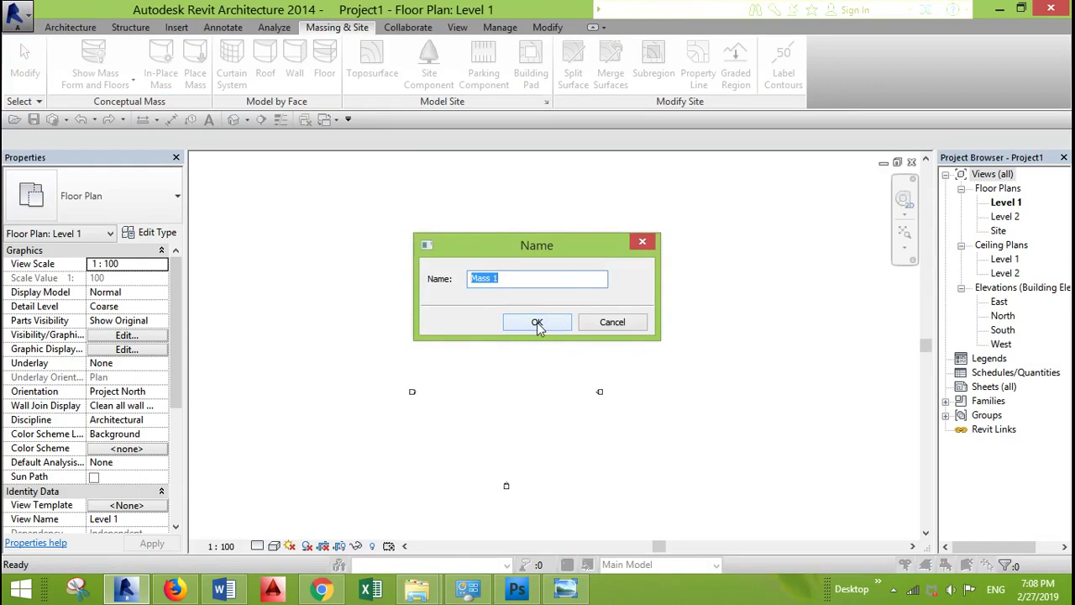
{"action": "left_click", "coordinate": [641, 243]}
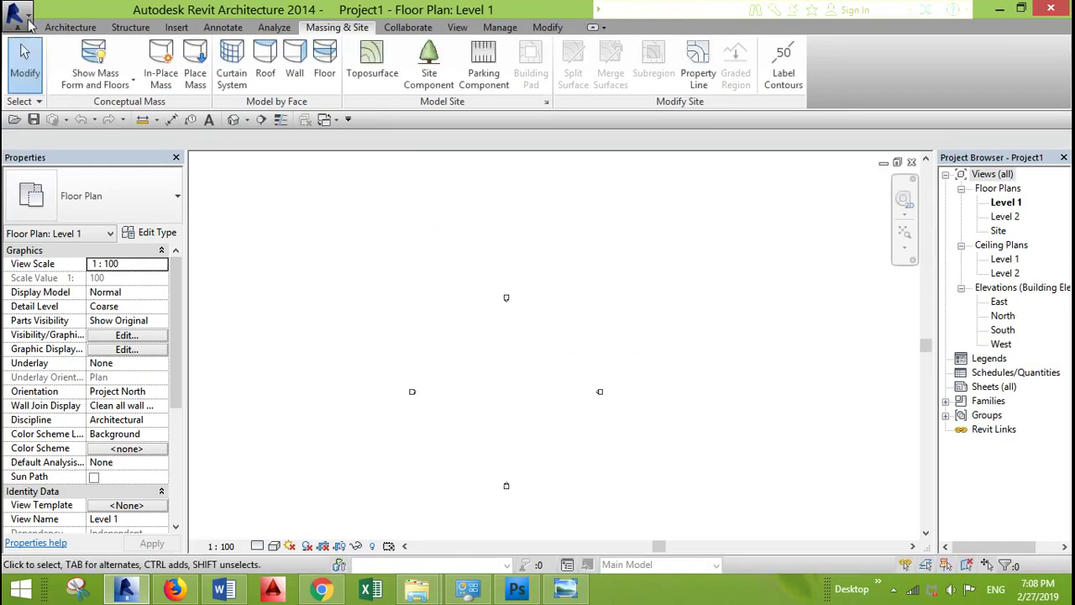
{"action": "left_click", "coordinate": [19, 15]}
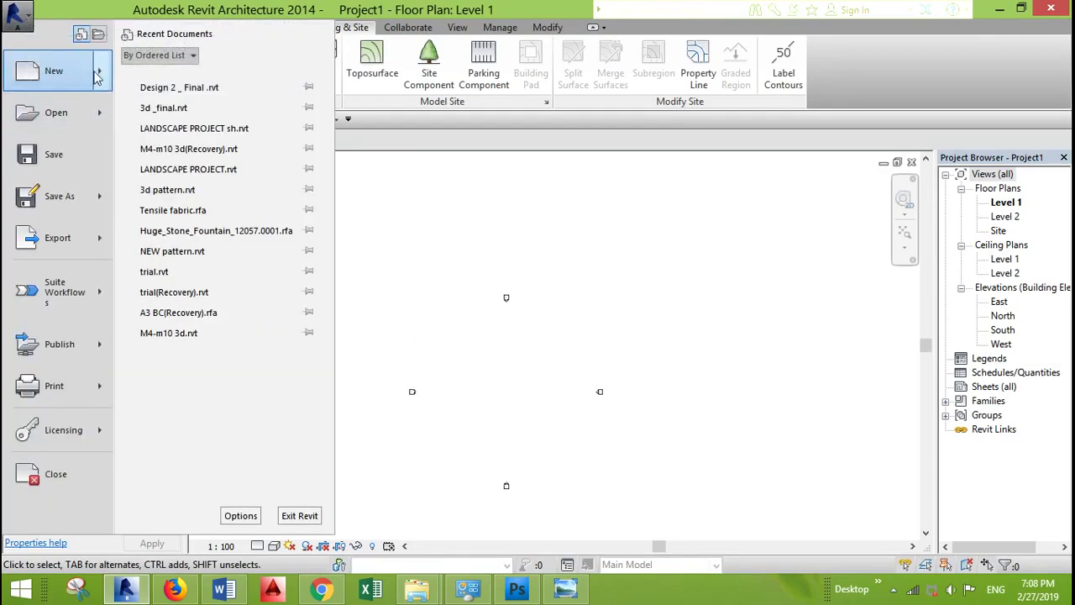
{"action": "mouse_move", "coordinate": [95, 77]}
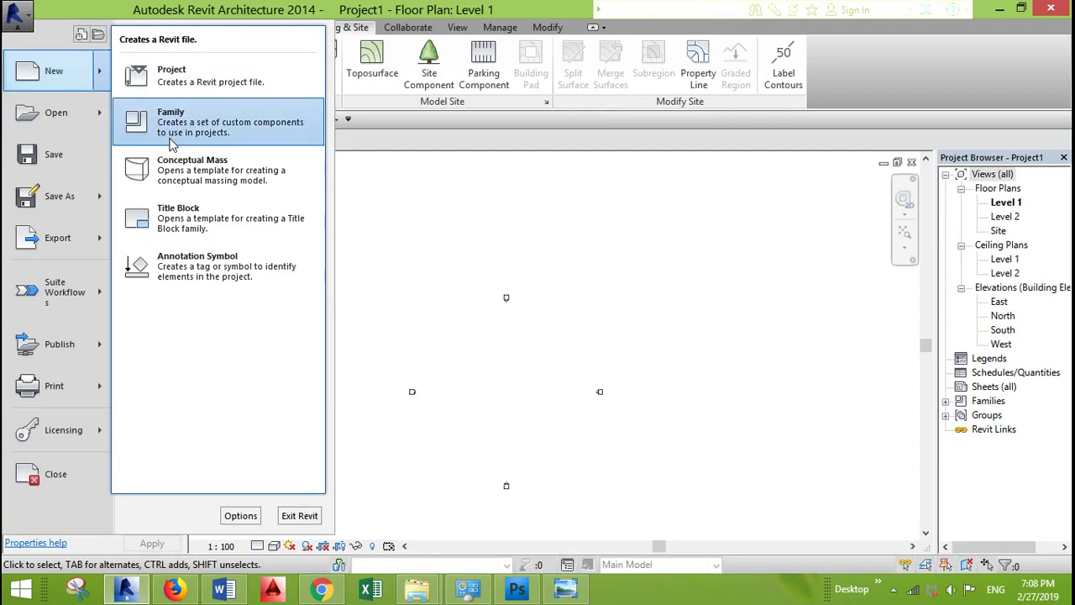
{"action": "left_click", "coordinate": [170, 126]}
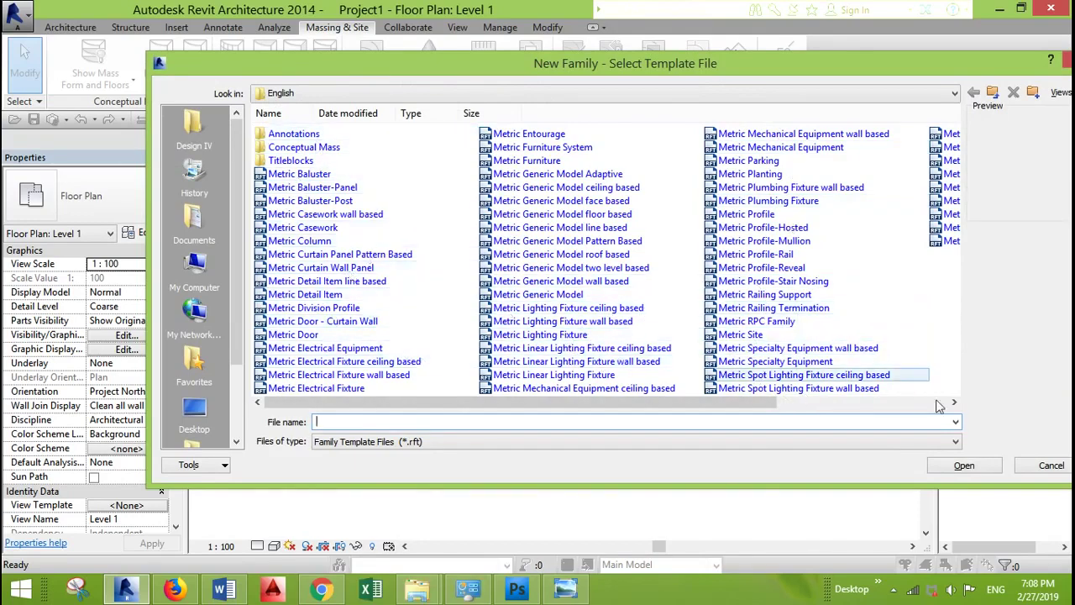
{"action": "left_click", "coordinate": [1052, 467]}
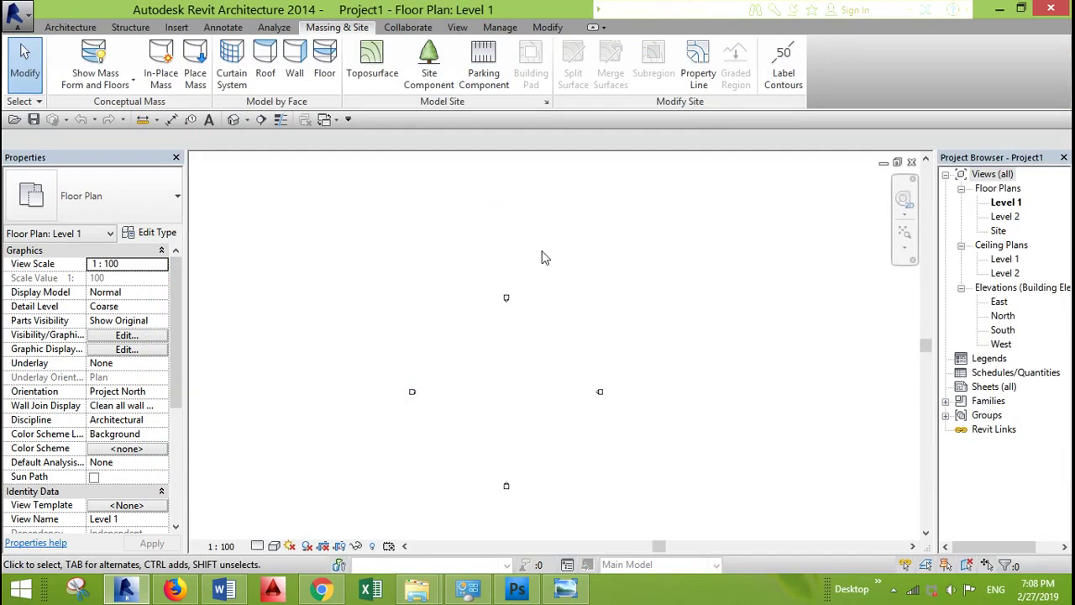
Step: Create an in-place mass named Mass 1 and show its work plane in the default 3D view
{"action": "left_click", "coordinate": [160, 74]}
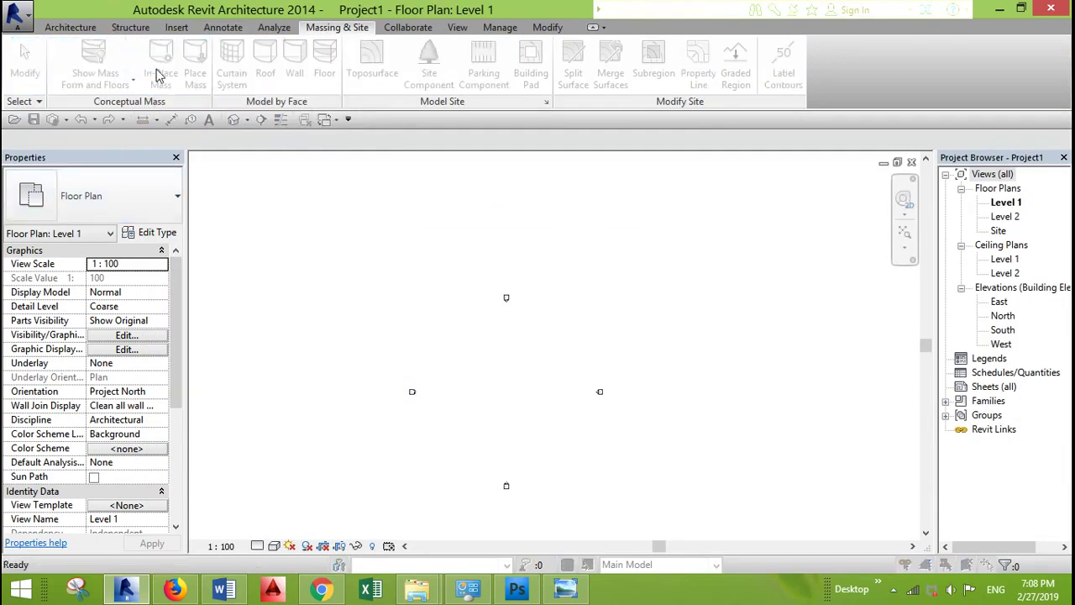
{"action": "left_click", "coordinate": [536, 322]}
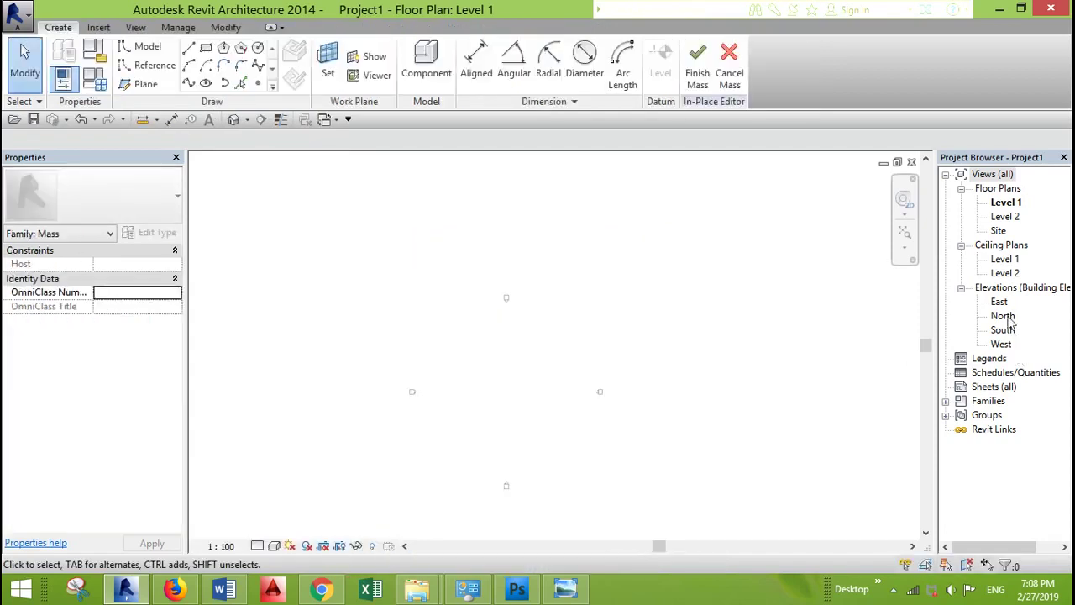
{"action": "left_click", "coordinate": [235, 119]}
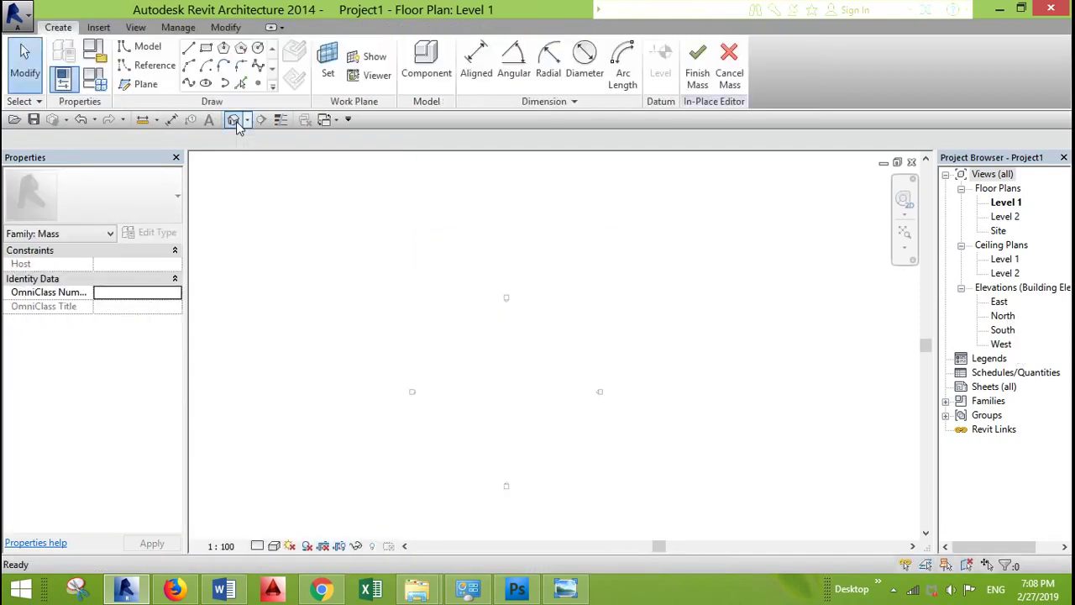
{"action": "left_click", "coordinate": [360, 66]}
{"action": "scroll", "coordinate": [611, 321], "scroll_direction": "down", "scroll_amount": 2}
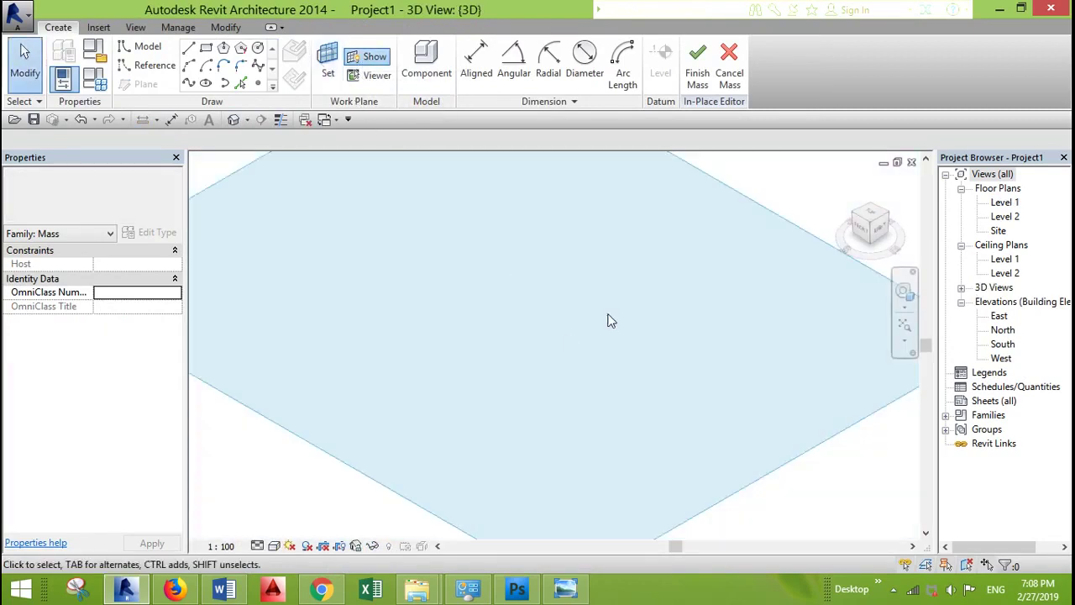
{"action": "scroll", "coordinate": [611, 321], "scroll_direction": "down", "scroll_amount": 2}
{"action": "middle_click_drag", "start_coordinate": [612, 341], "coordinate": [566, 381]}
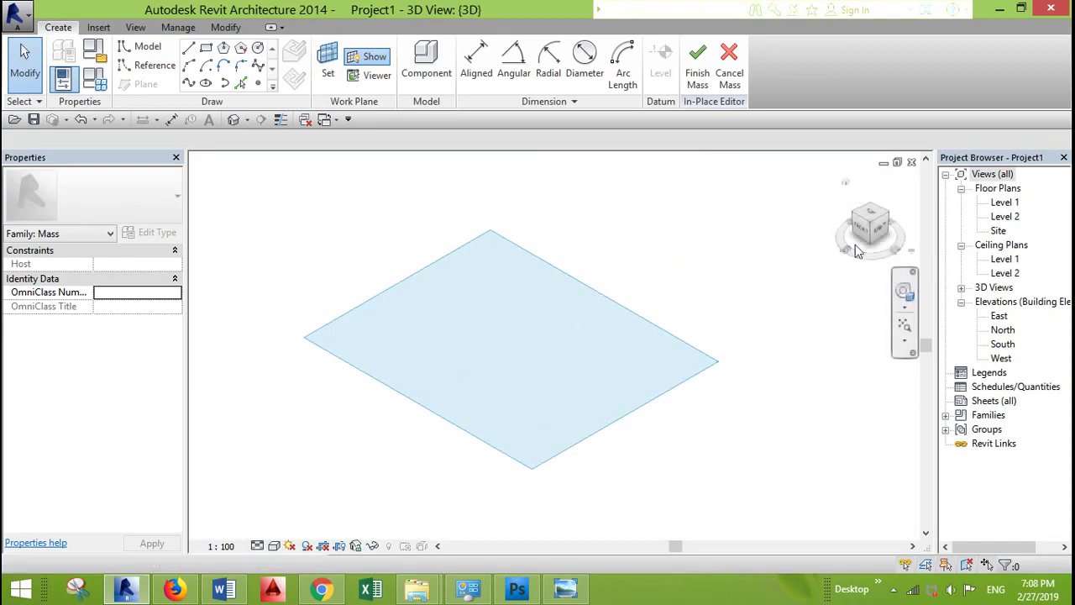
Step: Draw a straight horizontal reference line about 21000 mm long on the Level 1 work plane
{"action": "left_click", "coordinate": [155, 65]}
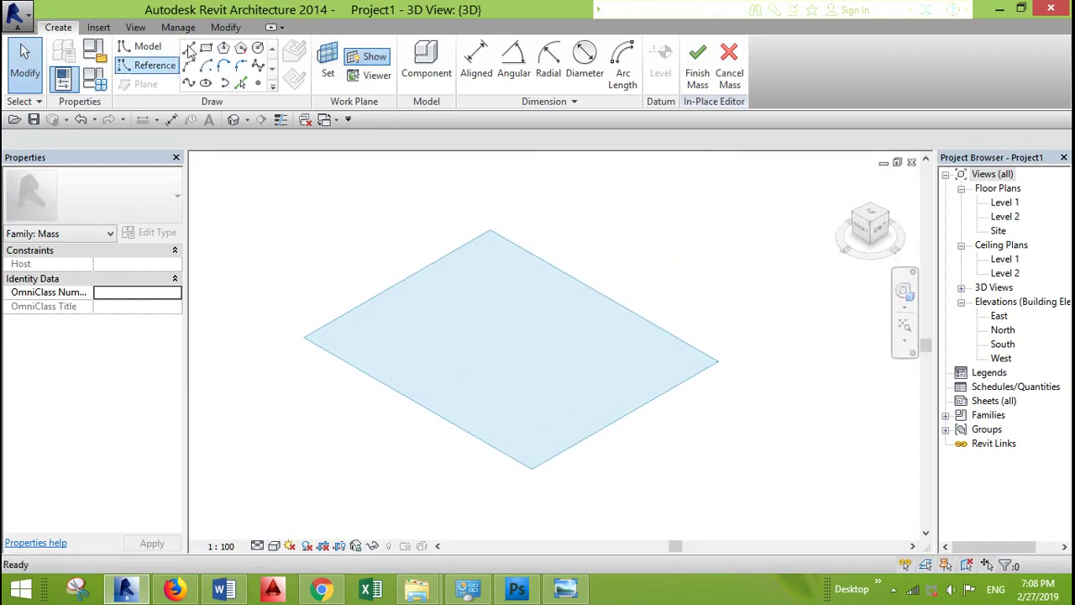
{"action": "left_click", "coordinate": [451, 298]}
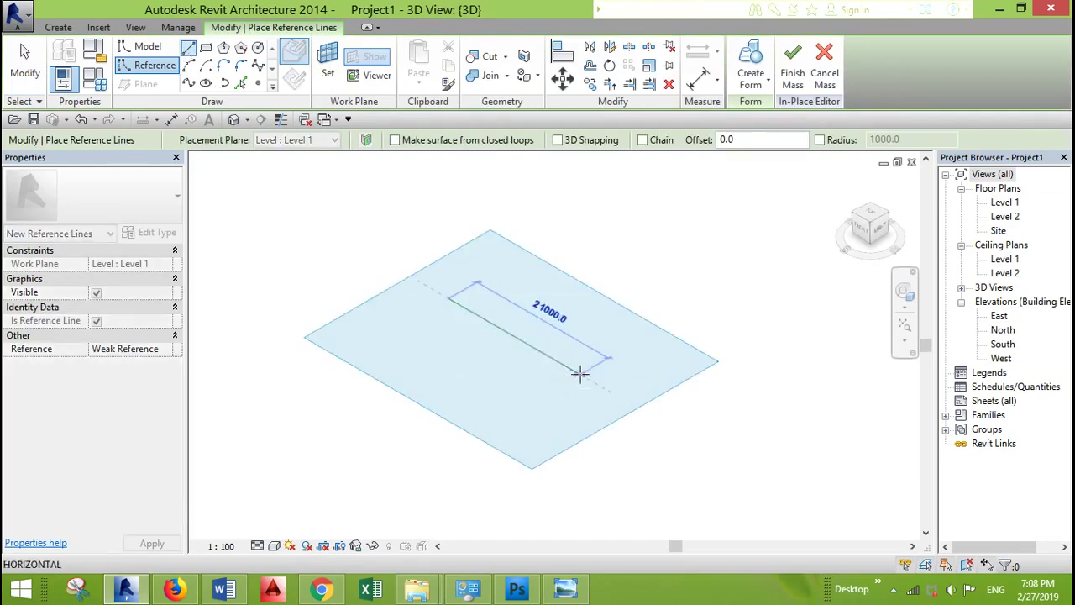
{"action": "left_click", "coordinate": [579, 374]}
{"action": "key", "text": "Escape"}
{"action": "key", "text": "Escape"}
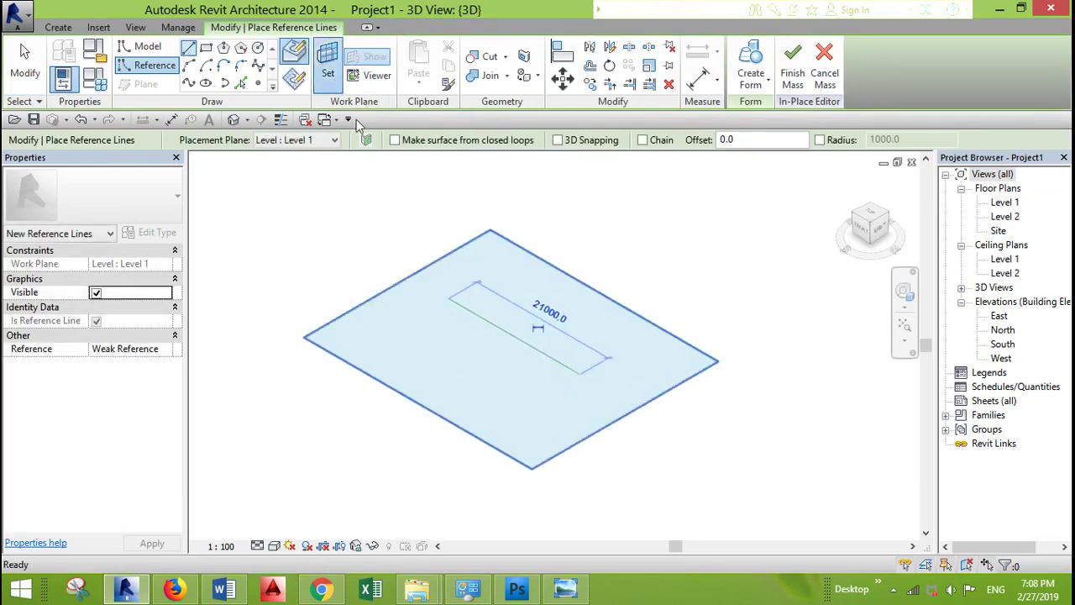
Step: Set the reference line's vertical plane as the work plane and face it from the front
{"action": "left_click", "coordinate": [511, 339]}
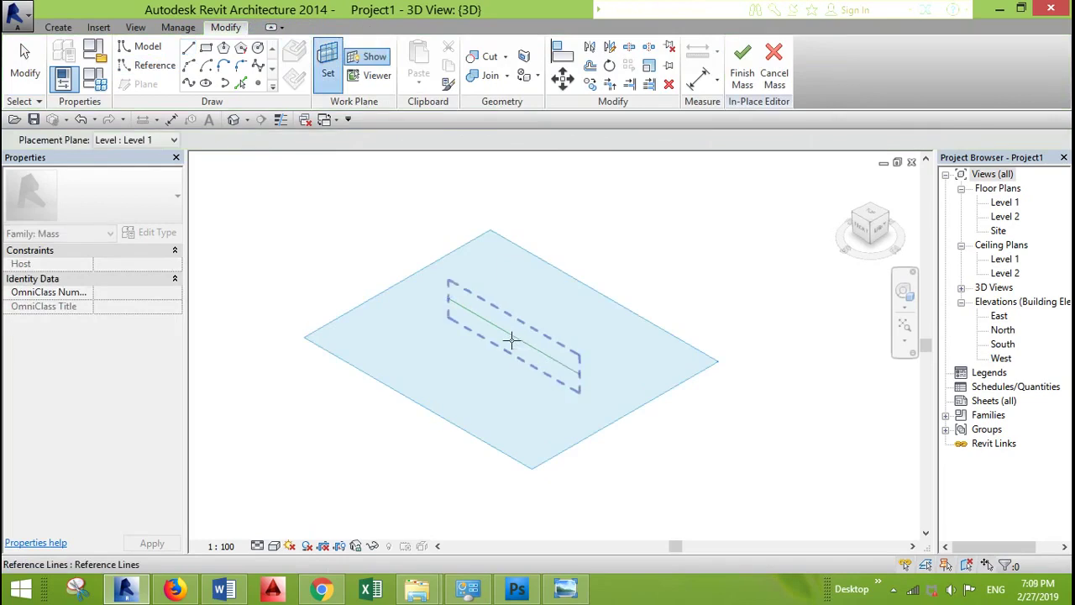
{"action": "left_click", "coordinate": [511, 338]}
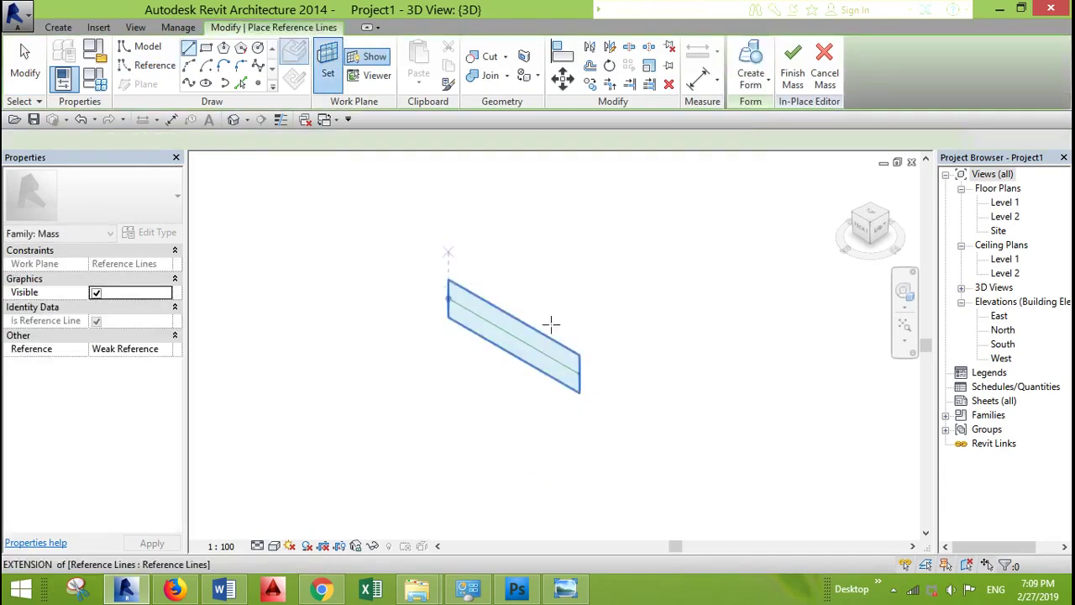
{"action": "left_click", "coordinate": [561, 372]}
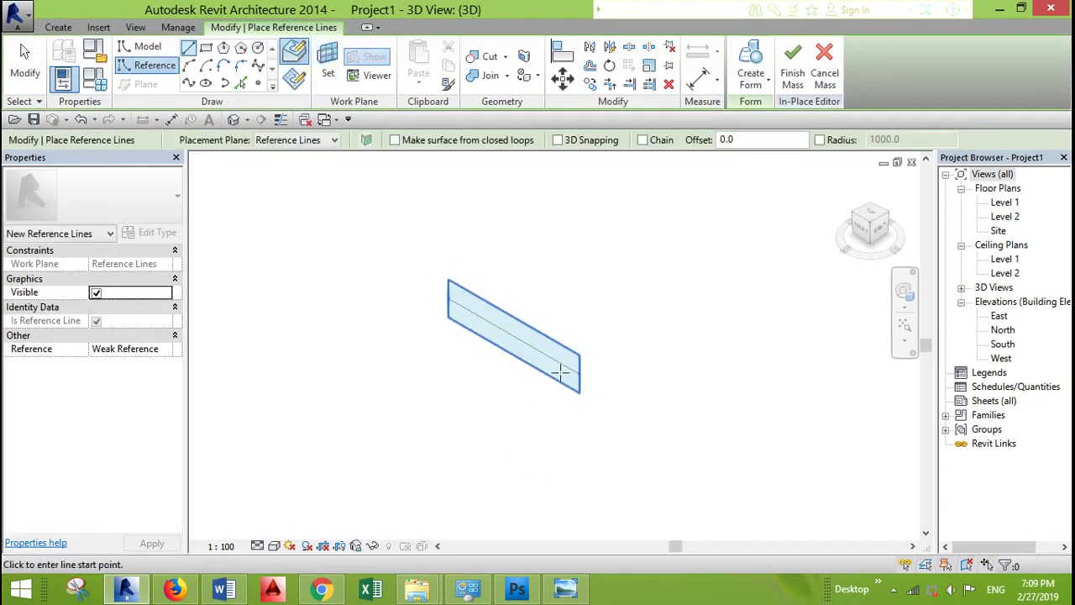
{"action": "left_click", "coordinate": [860, 233]}
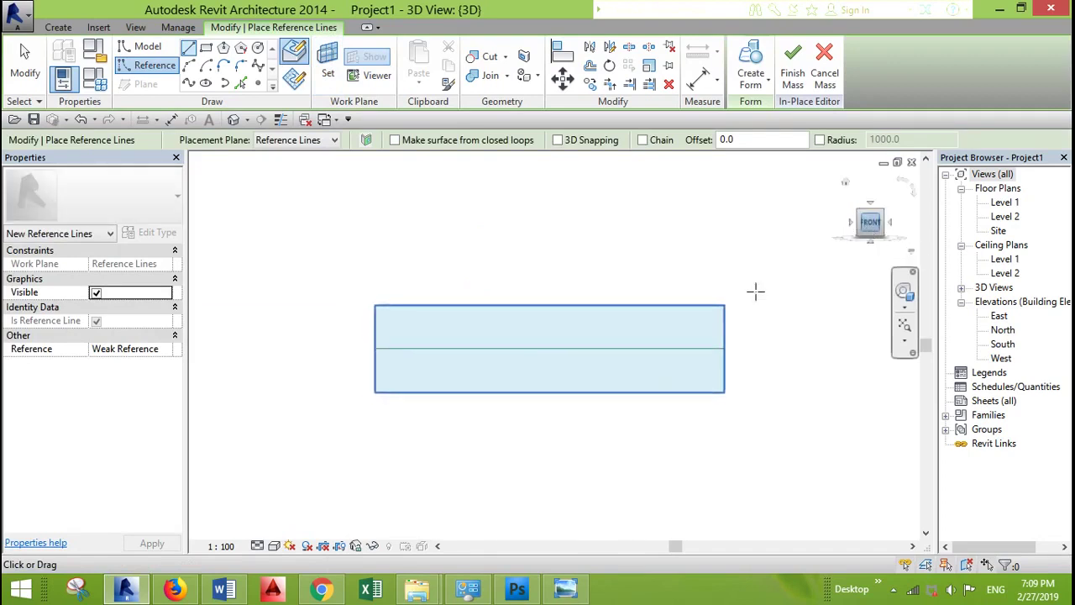
{"action": "key", "text": "Escape"}
{"action": "key", "text": "Escape"}
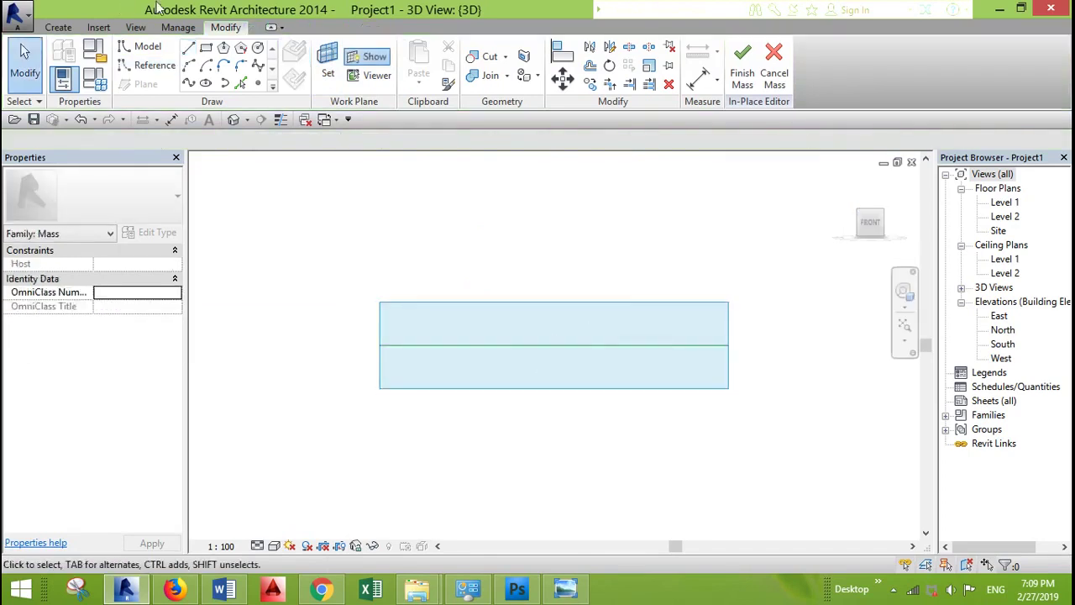
Step: Draw a 700 mm vertical model line upward from the reference line, near its left end
{"action": "left_click", "coordinate": [188, 49]}
{"action": "scroll", "coordinate": [436, 344], "scroll_direction": "up", "scroll_amount": 3}
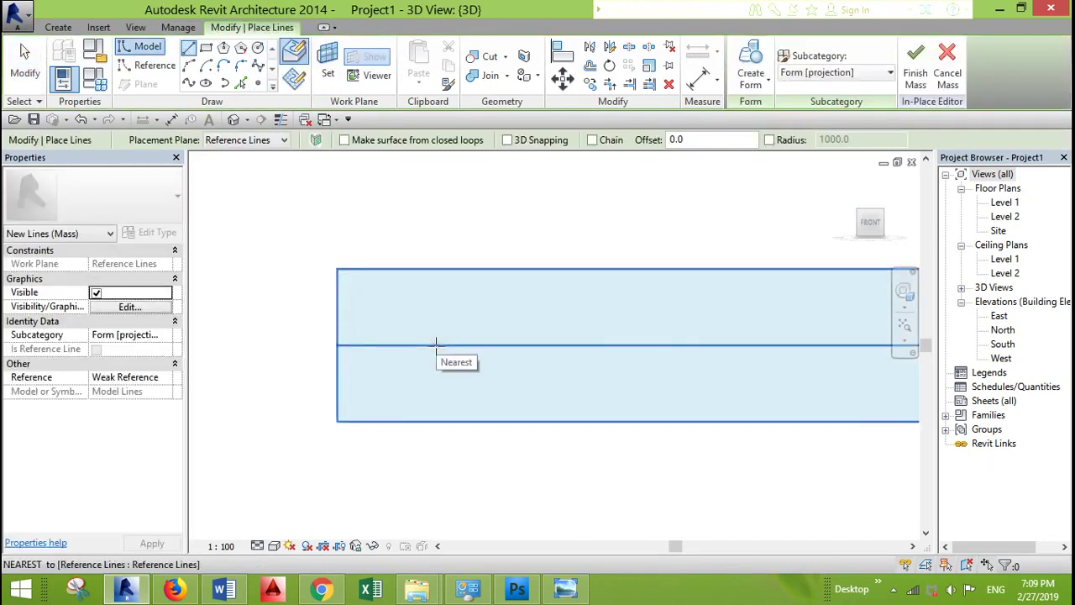
{"action": "left_click", "coordinate": [436, 344]}
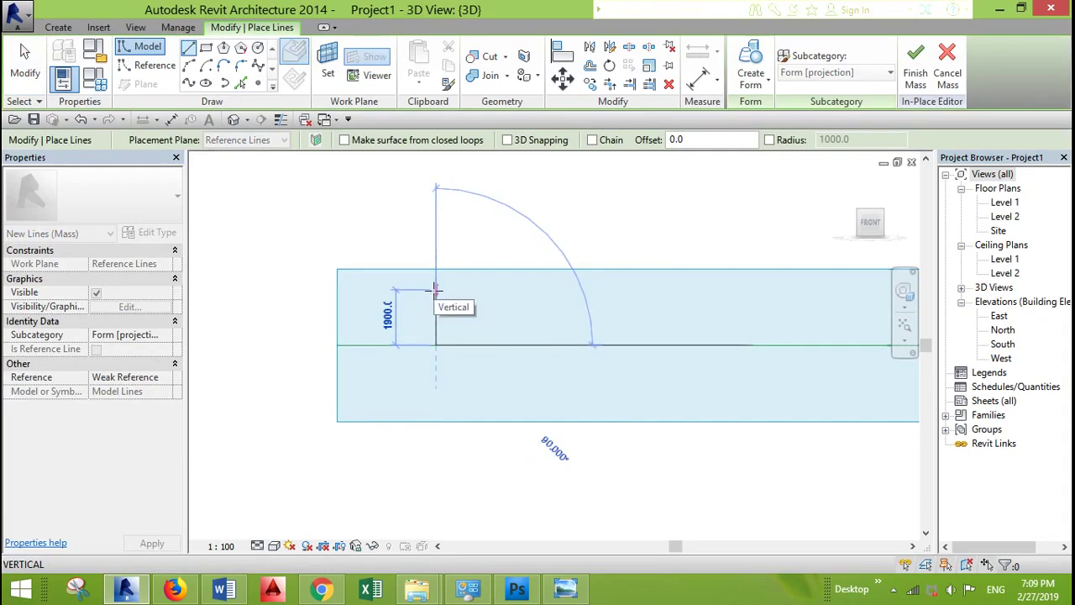
{"action": "type", "text": "700"}
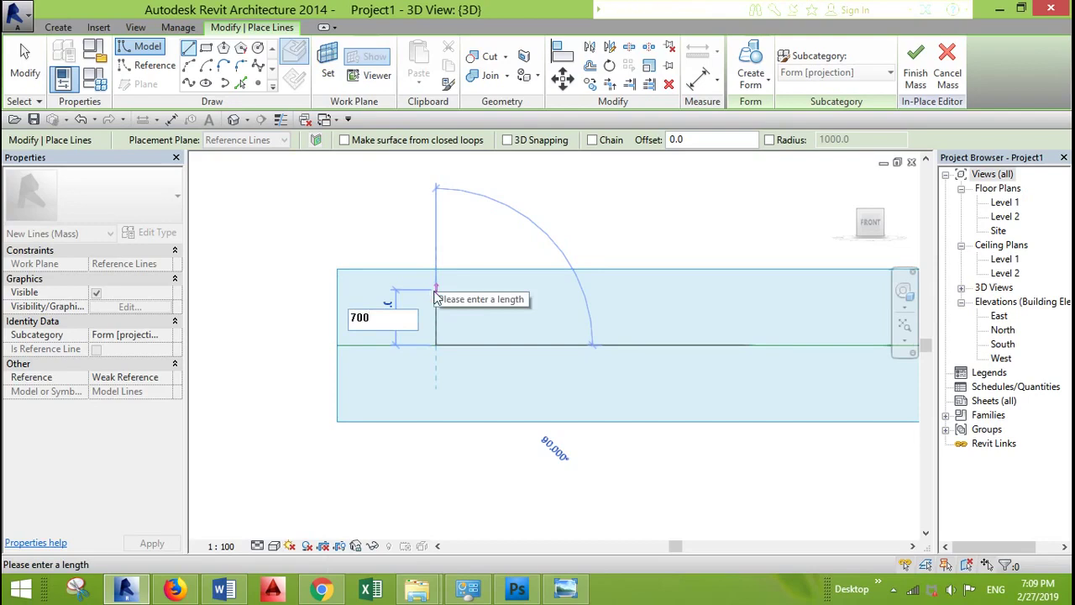
{"action": "key", "text": "Return"}
Step: Draw a second vertical model line about 480 mm to the right of the first and set its length to 450 mm
{"action": "scroll", "coordinate": [450, 342], "scroll_direction": "up", "scroll_amount": 5}
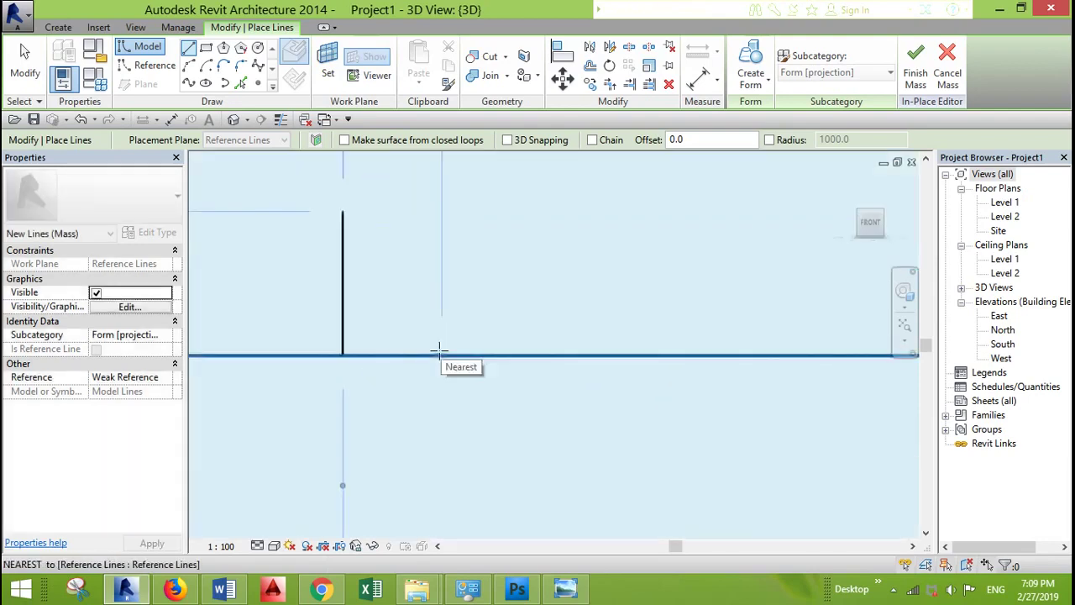
{"action": "left_click", "coordinate": [442, 354]}
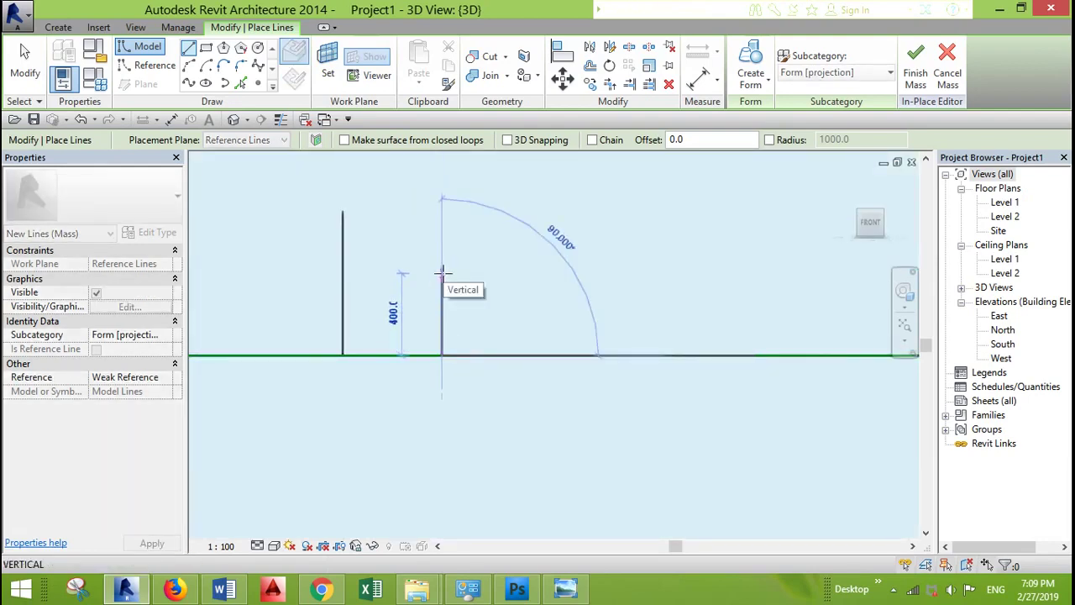
{"action": "left_click", "coordinate": [443, 271]}
{"action": "key", "text": "Escape"}
{"action": "key", "text": "Escape"}
{"action": "scroll", "coordinate": [450, 335], "scroll_direction": "down", "scroll_amount": 2}
{"action": "type", "text": "450"}
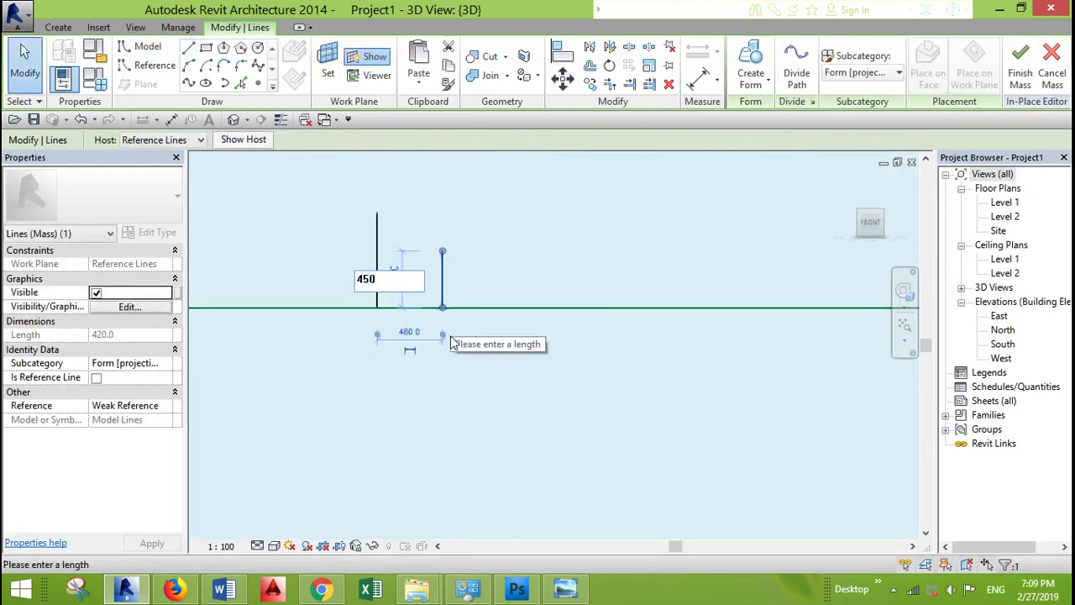
{"action": "key", "text": "Return"}
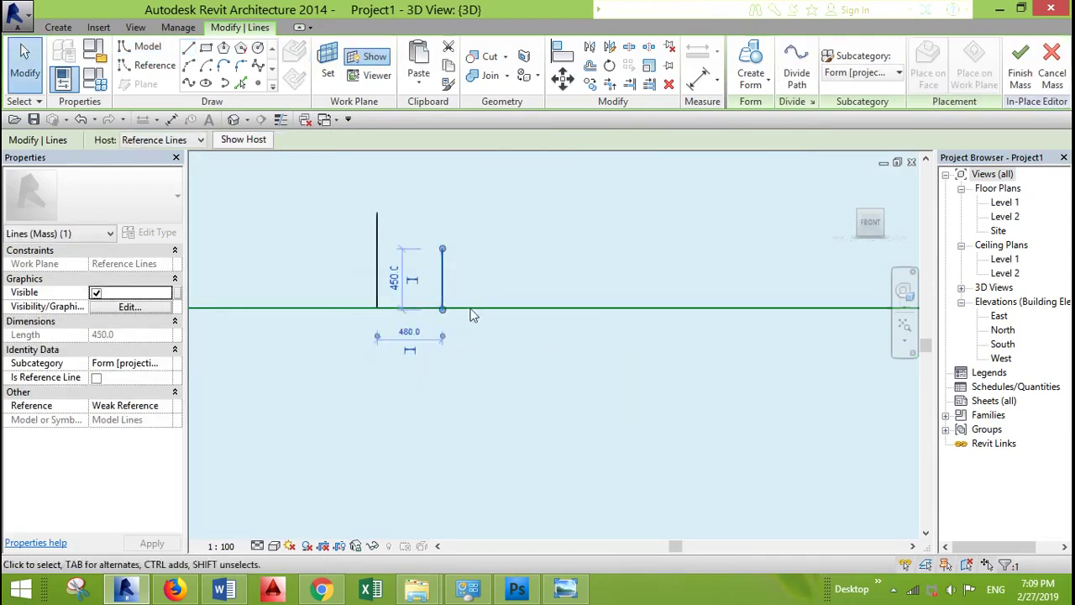
Step: Move the 450 mm line up so its lower end sits on the reference line
{"action": "scroll", "coordinate": [473, 283], "scroll_direction": "up", "scroll_amount": 2}
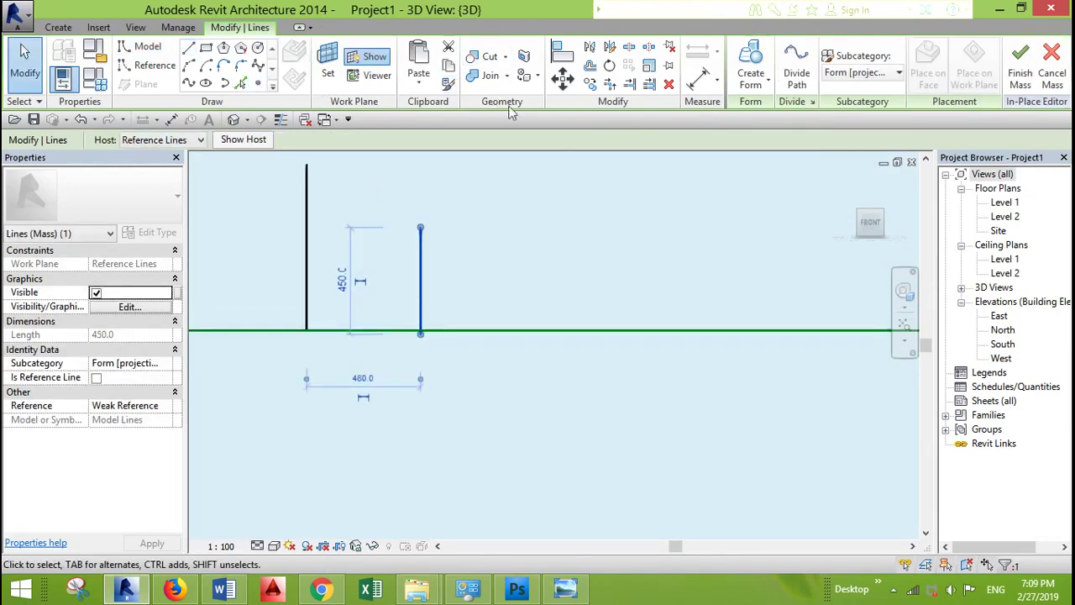
{"action": "left_click", "coordinate": [562, 78]}
{"action": "scroll", "coordinate": [434, 343], "scroll_direction": "up", "scroll_amount": 3}
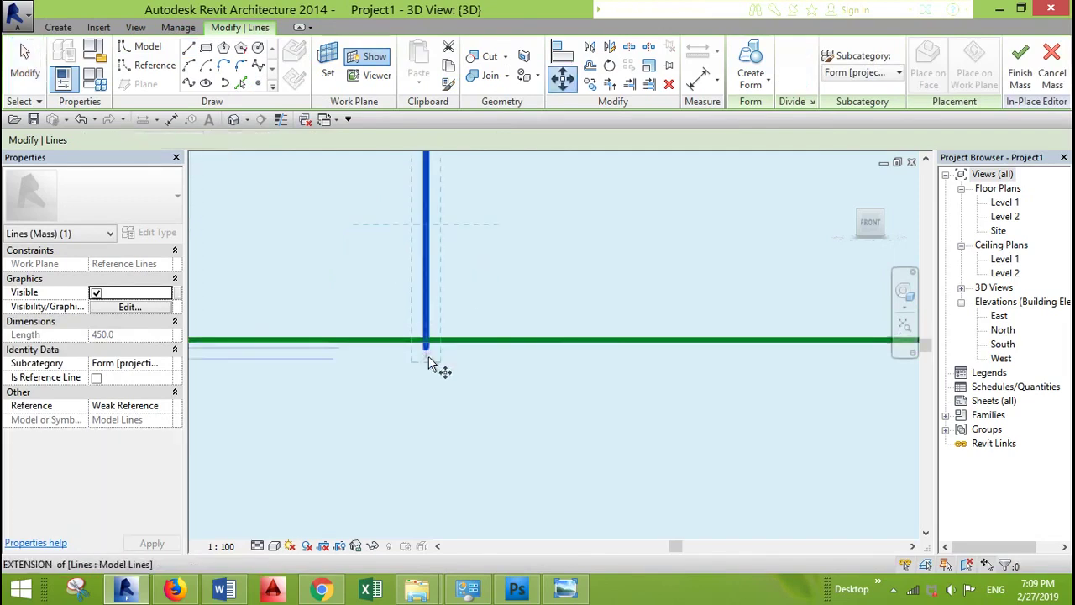
{"action": "left_click", "coordinate": [426, 347]}
{"action": "key", "text": "Escape"}
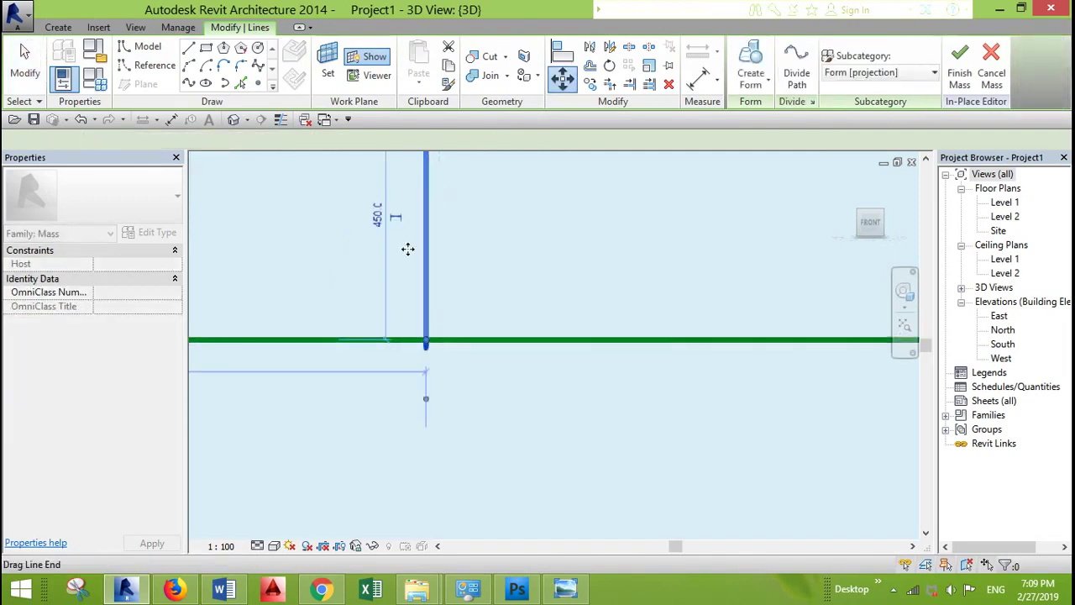
{"action": "scroll", "coordinate": [427, 340], "scroll_direction": "down", "scroll_amount": 2}
{"action": "key", "text": "Escape"}
{"action": "scroll", "coordinate": [401, 261], "scroll_direction": "down", "scroll_amount": 2}
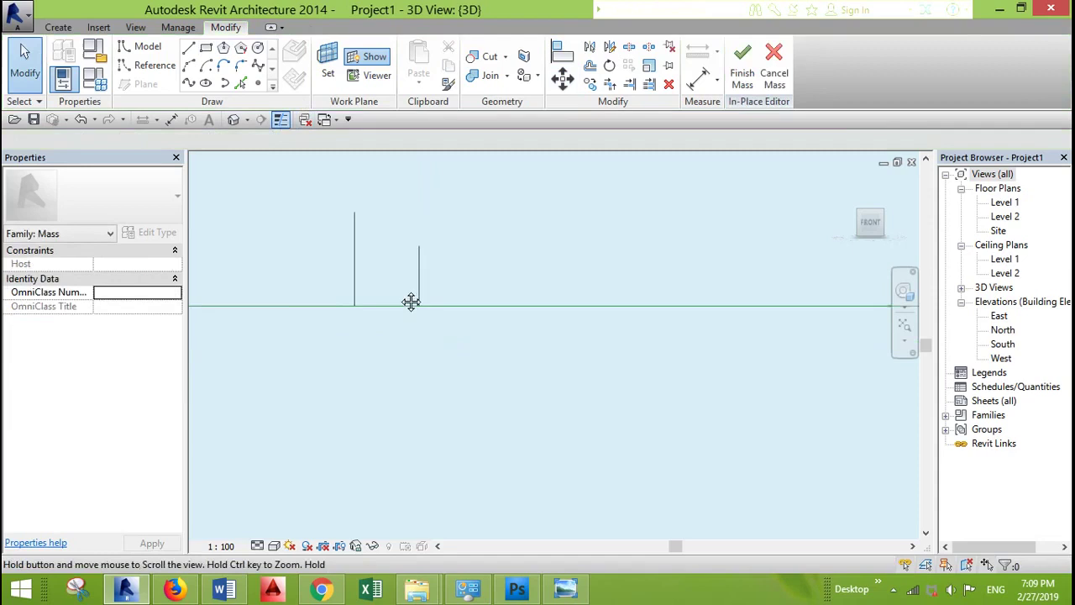
Step: Place a reference point on the upper end of each of the two vertical model lines
{"action": "middle_click_drag", "start_coordinate": [411, 300], "coordinate": [422, 382]}
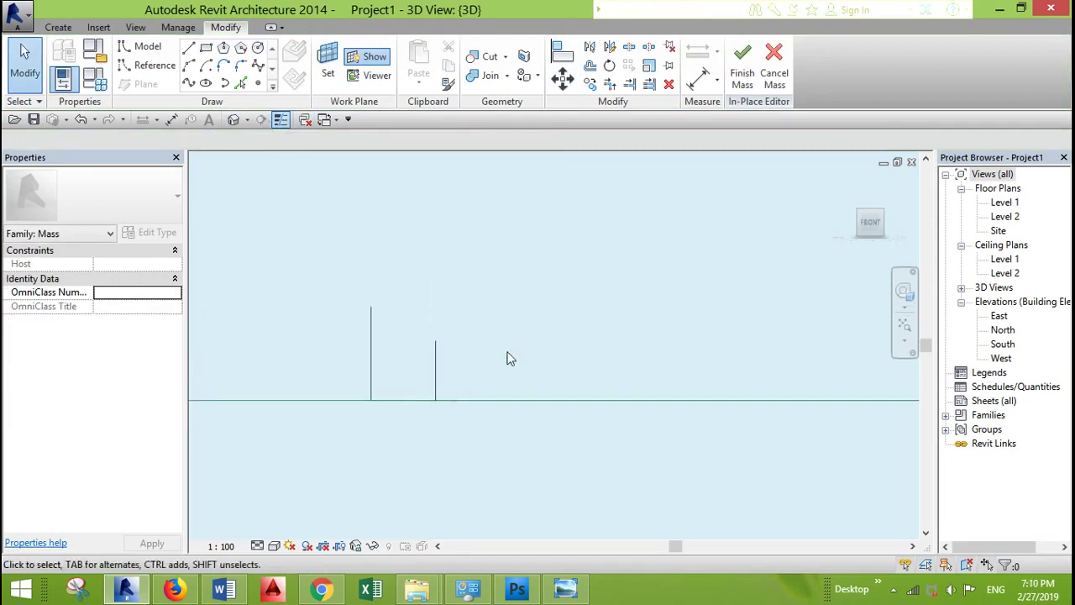
{"action": "middle_click_drag", "start_coordinate": [528, 369], "coordinate": [488, 336]}
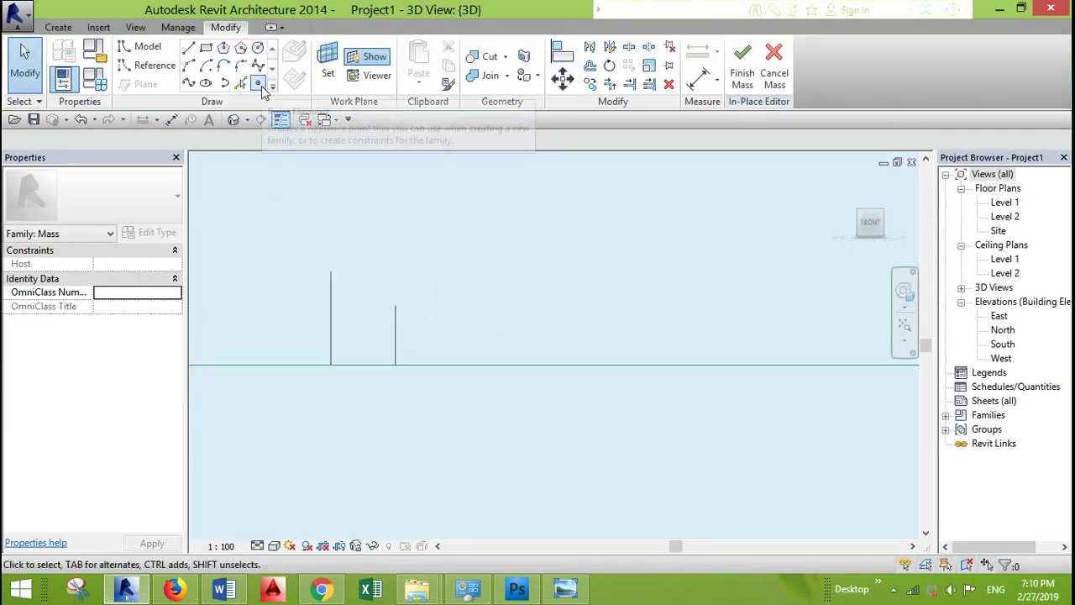
{"action": "left_click", "coordinate": [258, 84]}
{"action": "left_click", "coordinate": [330, 271]}
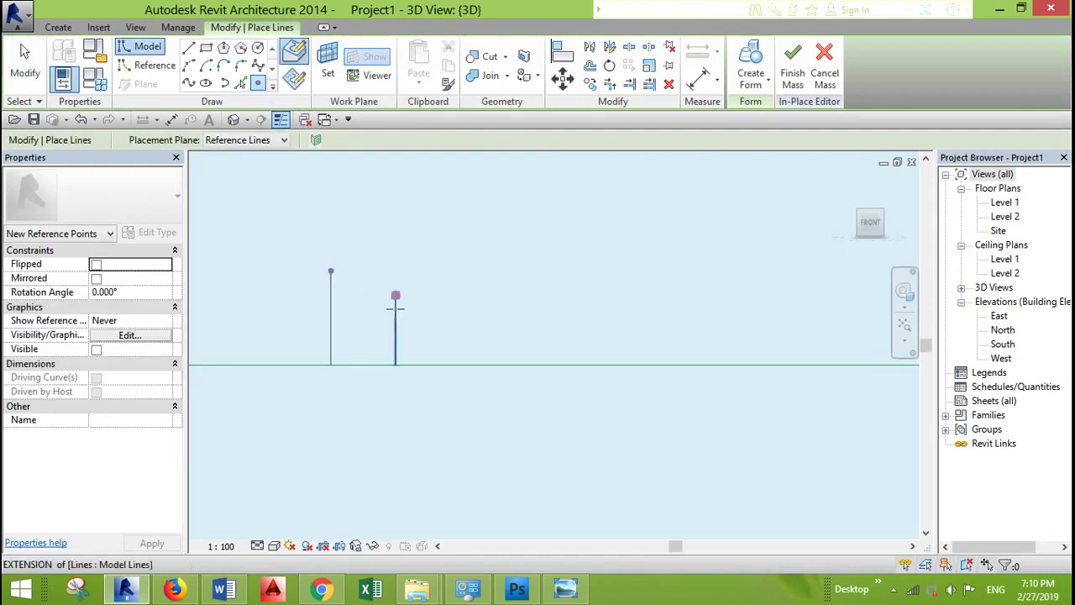
{"action": "left_click", "coordinate": [396, 306]}
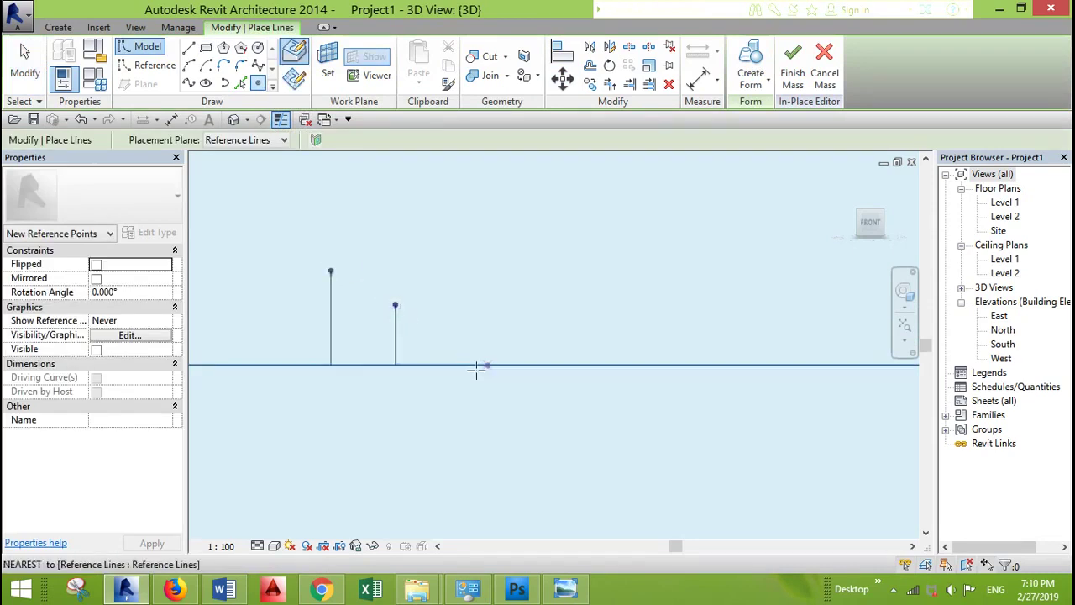
{"action": "scroll", "coordinate": [479, 370], "scroll_direction": "down", "scroll_amount": 2}
{"action": "key", "text": "Escape"}
Step: Following the reference render, draw a spline from the reference line up to the 700 mm height, across, and curving down to the 450 mm height
{"action": "middle_click_drag", "start_coordinate": [479, 375], "coordinate": [372, 342]}
{"action": "scroll", "coordinate": [372, 343], "scroll_direction": "down", "scroll_amount": 1}
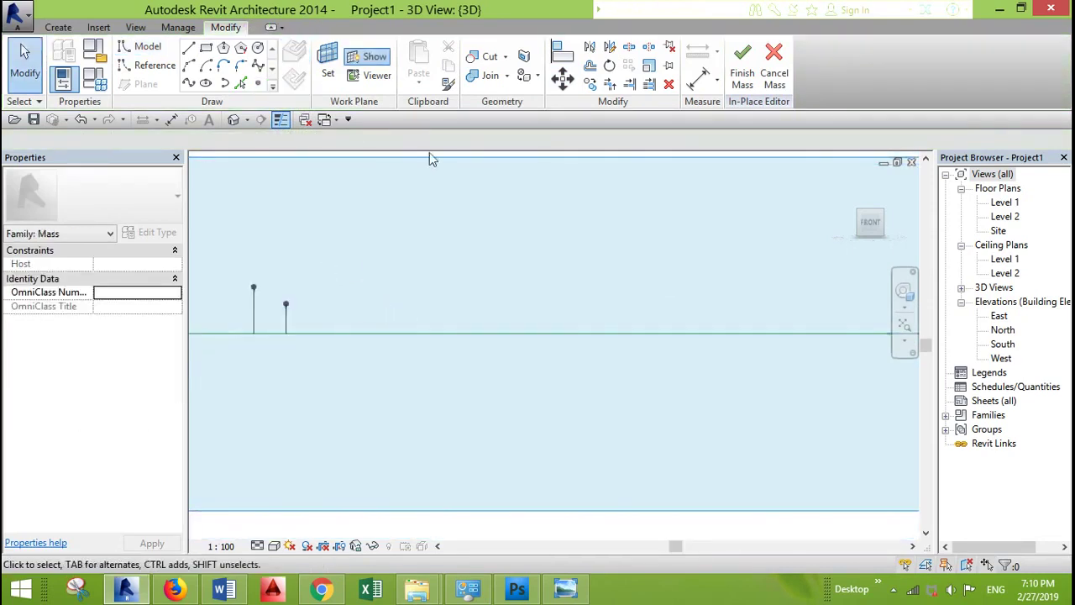
{"action": "left_click", "coordinate": [259, 65]}
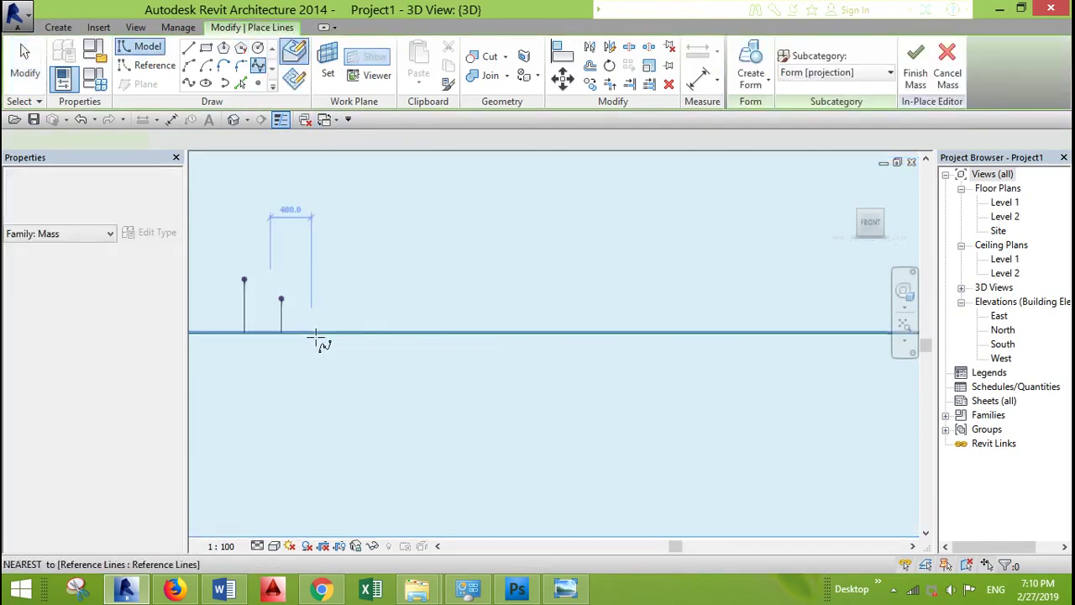
{"action": "scroll", "coordinate": [304, 336], "scroll_direction": "up", "scroll_amount": 1}
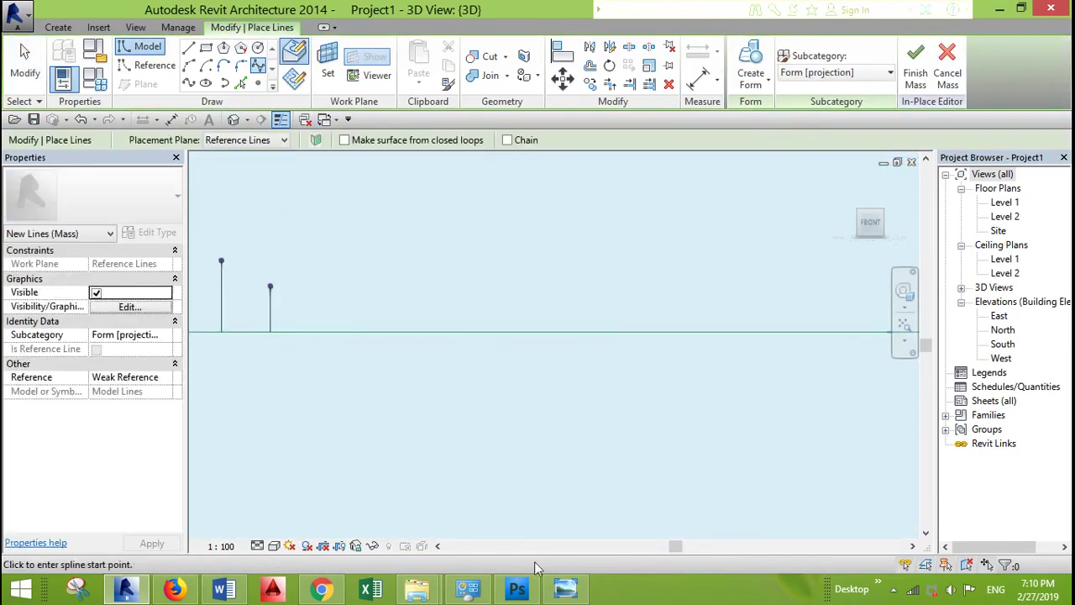
{"action": "left_click", "coordinate": [565, 590]}
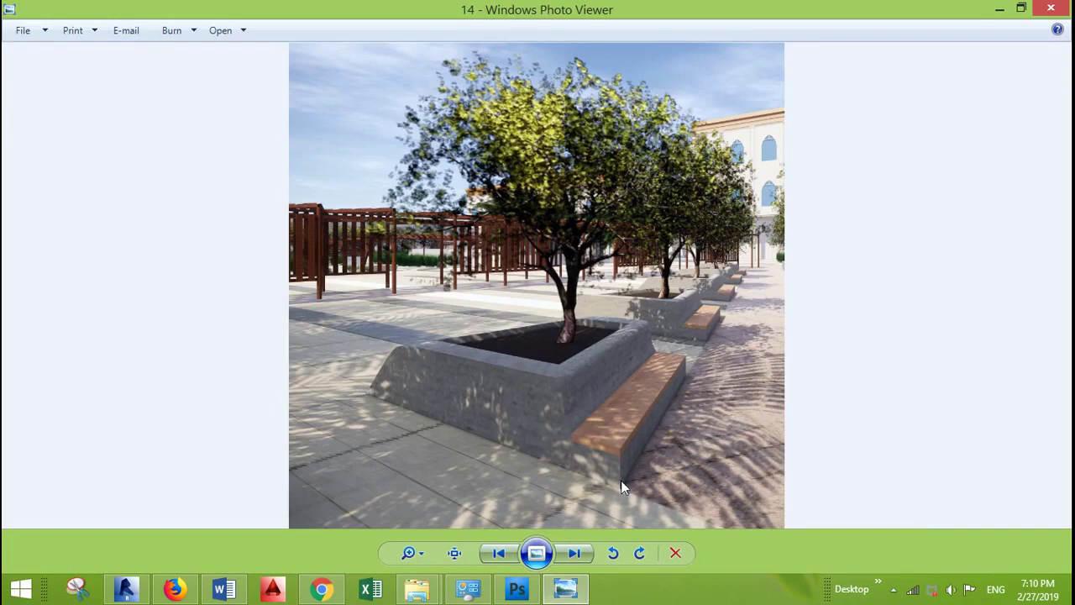
{"action": "left_click", "coordinate": [567, 593]}
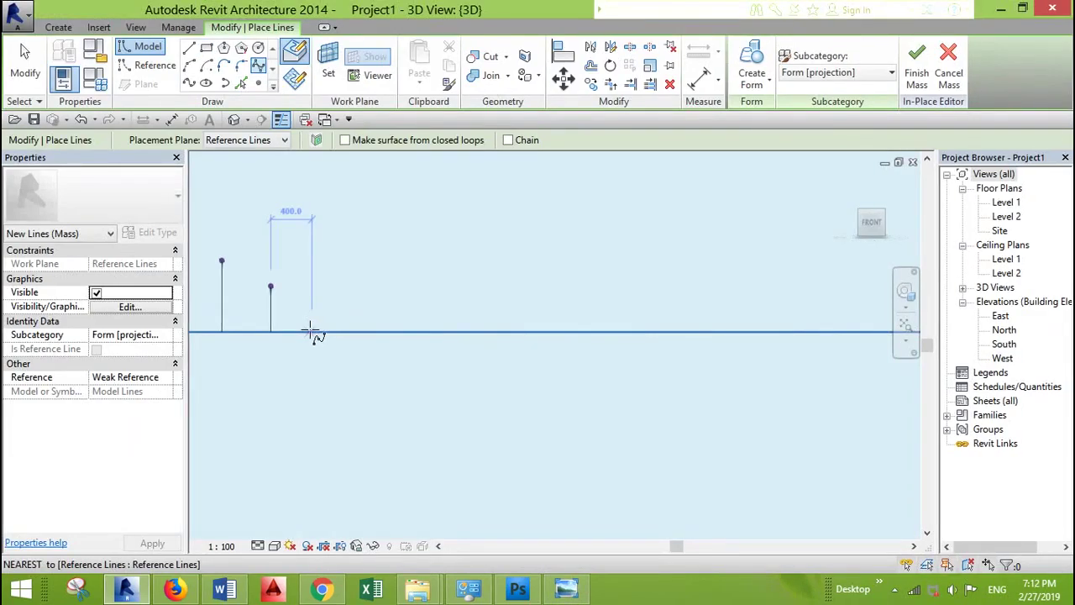
{"action": "left_click", "coordinate": [310, 330]}
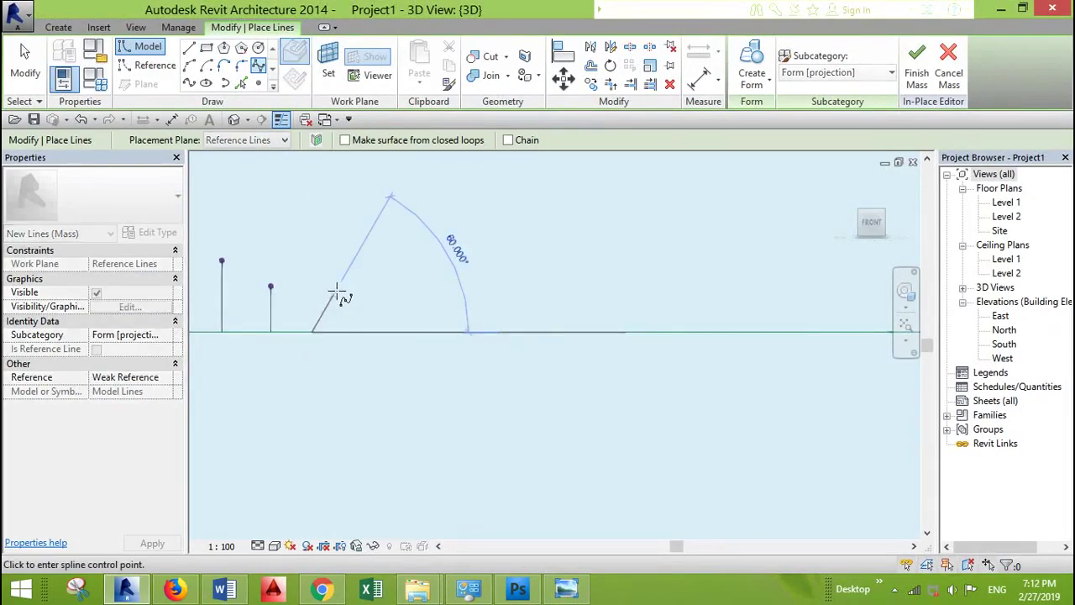
{"action": "left_click", "coordinate": [370, 260]}
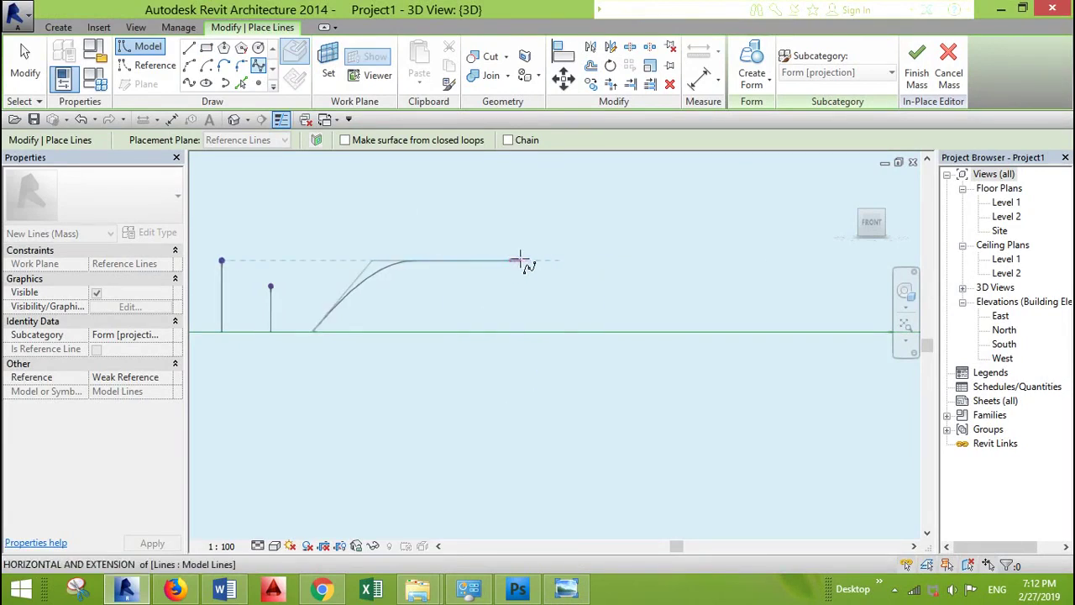
{"action": "scroll", "coordinate": [560, 261], "scroll_direction": "up", "scroll_amount": 3}
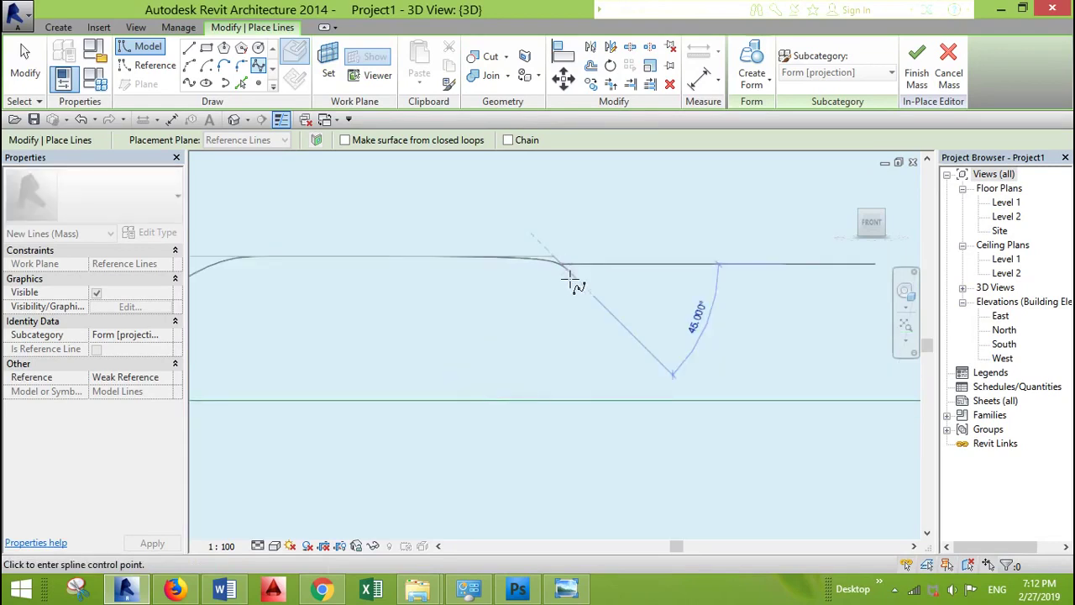
{"action": "scroll", "coordinate": [561, 311], "scroll_direction": "down", "scroll_amount": 3}
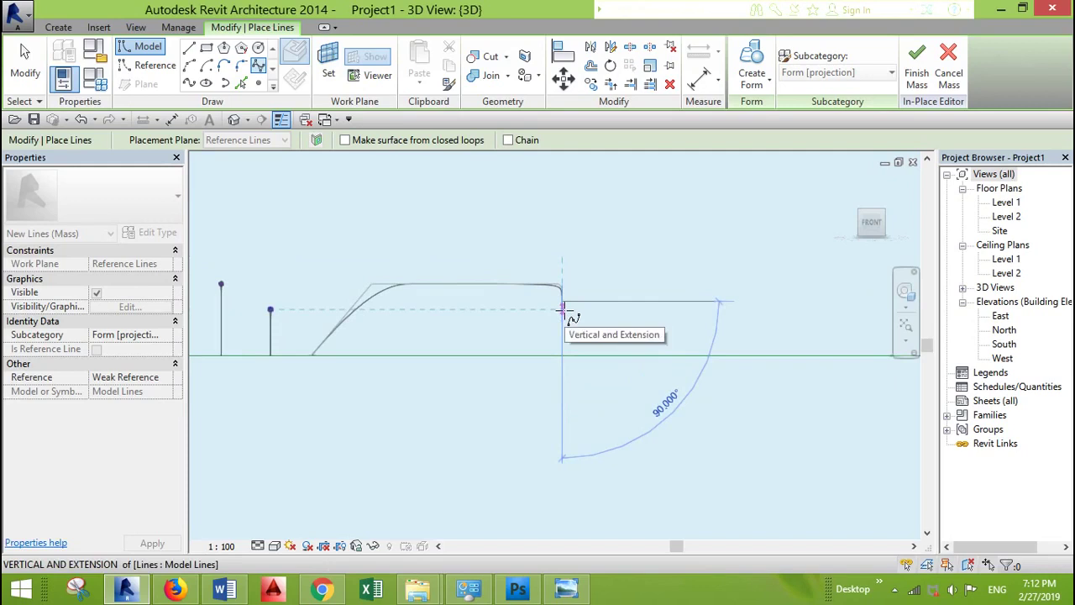
{"action": "left_click", "coordinate": [562, 310]}
{"action": "scroll", "coordinate": [564, 310], "scroll_direction": "up", "scroll_amount": 8}
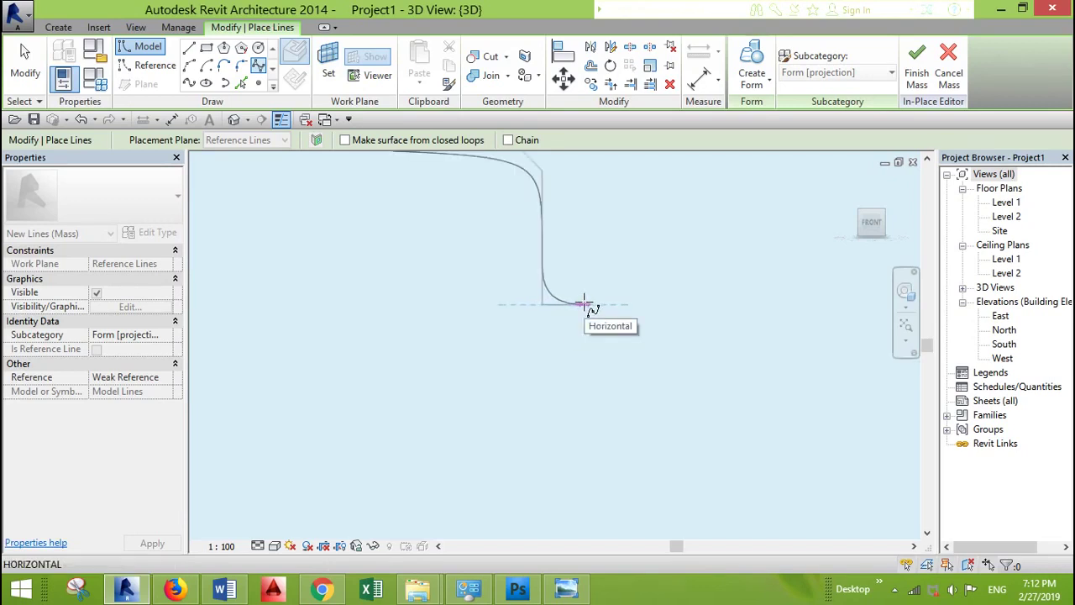
{"action": "key", "text": "Escape"}
Step: Draw a 60 mm model line down from the spline's end, followed by a 400 mm horizontal line to the right for the bench seat
{"action": "scroll", "coordinate": [538, 277], "scroll_direction": "down", "scroll_amount": 4}
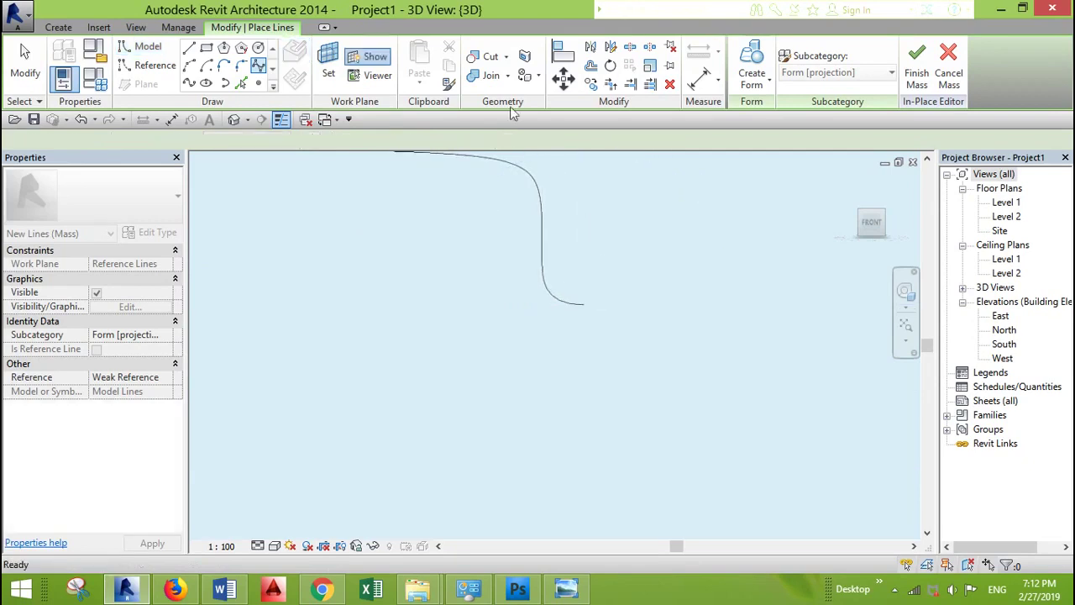
{"action": "left_click", "coordinate": [189, 48]}
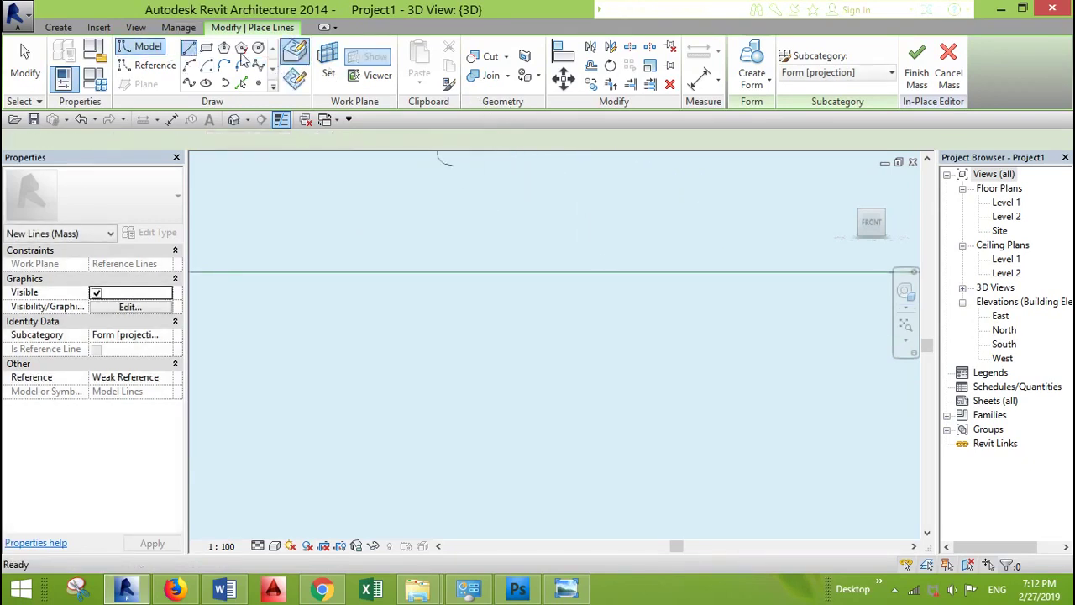
{"action": "left_click", "coordinate": [451, 165]}
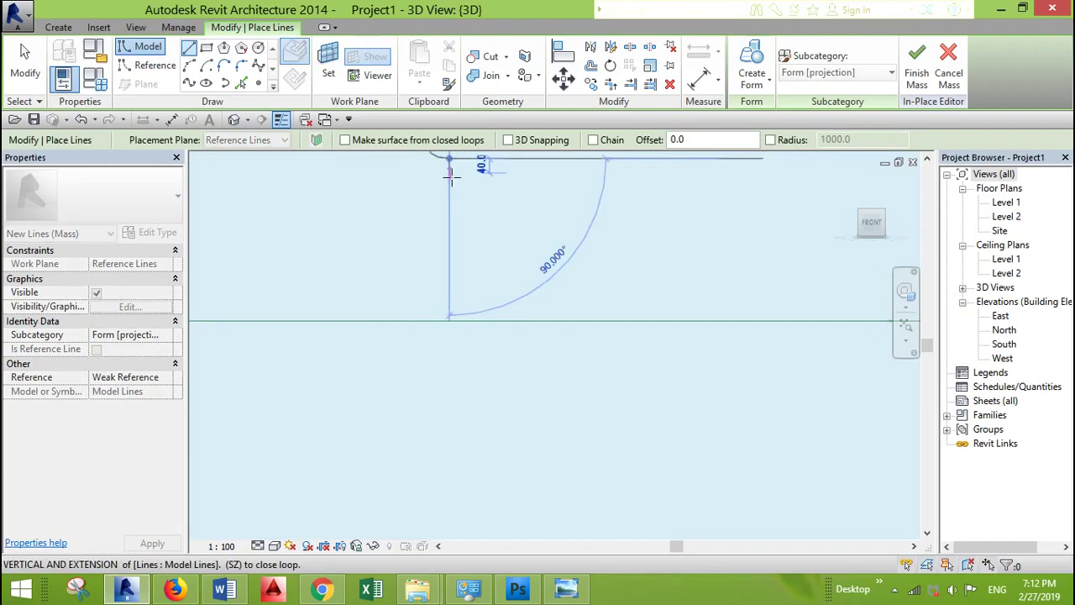
{"action": "left_click", "coordinate": [451, 177]}
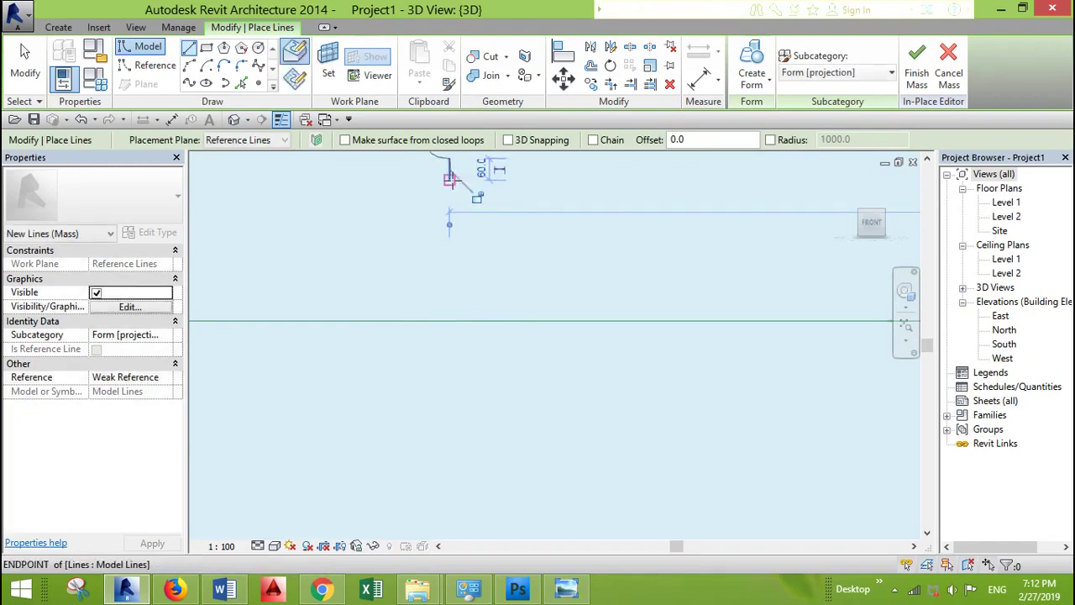
{"action": "scroll", "coordinate": [451, 179], "scroll_direction": "down", "scroll_amount": 2}
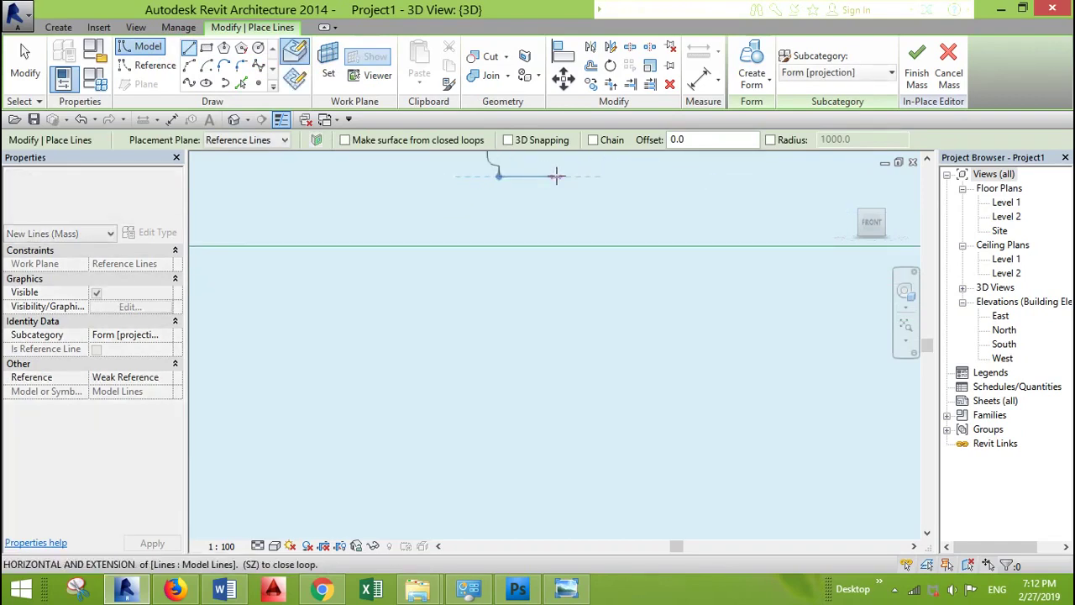
{"action": "mouse_move", "coordinate": [558, 176]}
{"action": "middle_mouse_down"}
{"action": "mouse_move", "coordinate": [569, 186]}
{"action": "mouse_move", "coordinate": [571, 305]}
{"action": "mouse_move", "coordinate": [560, 296]}
{"action": "middle_mouse_up"}
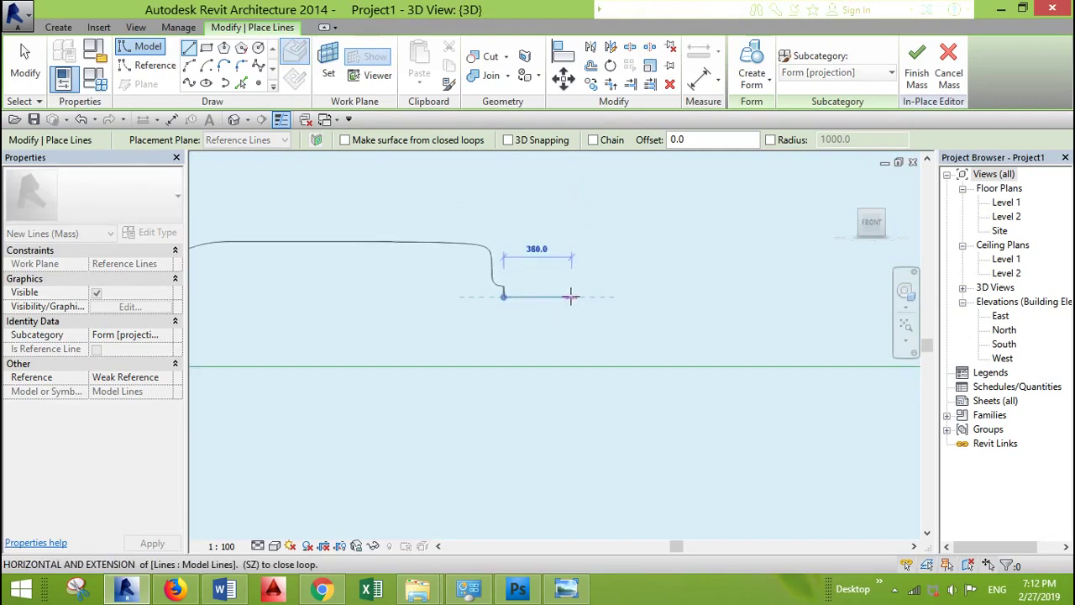
{"action": "left_click", "coordinate": [575, 295]}
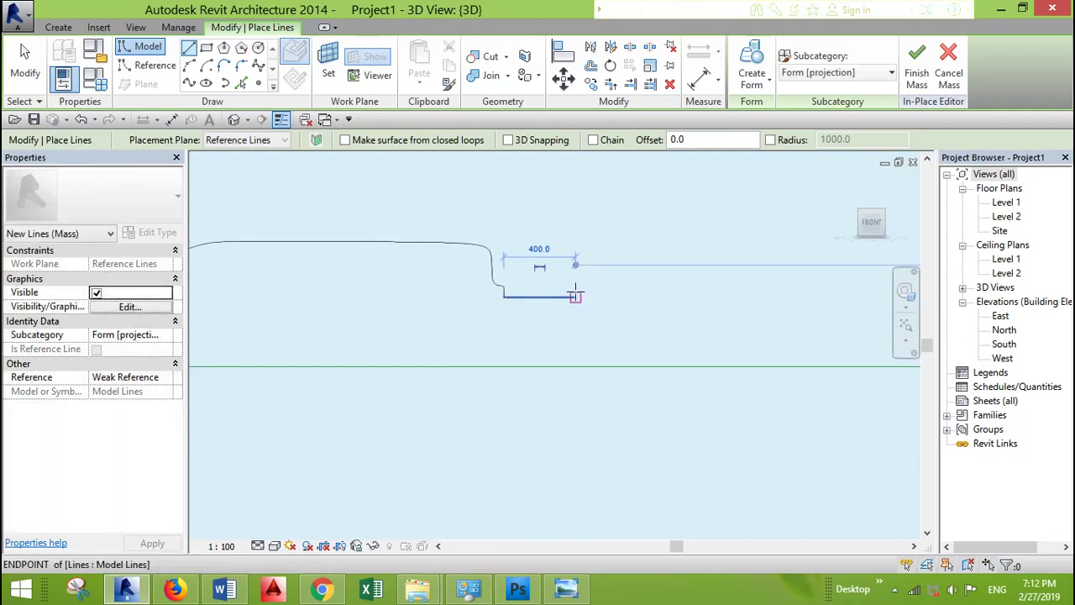
Step: Draw a 390 mm line from the seat's outer end down to the reference line and close the profile along the base
{"action": "left_click", "coordinate": [576, 296]}
{"action": "left_click", "coordinate": [575, 366]}
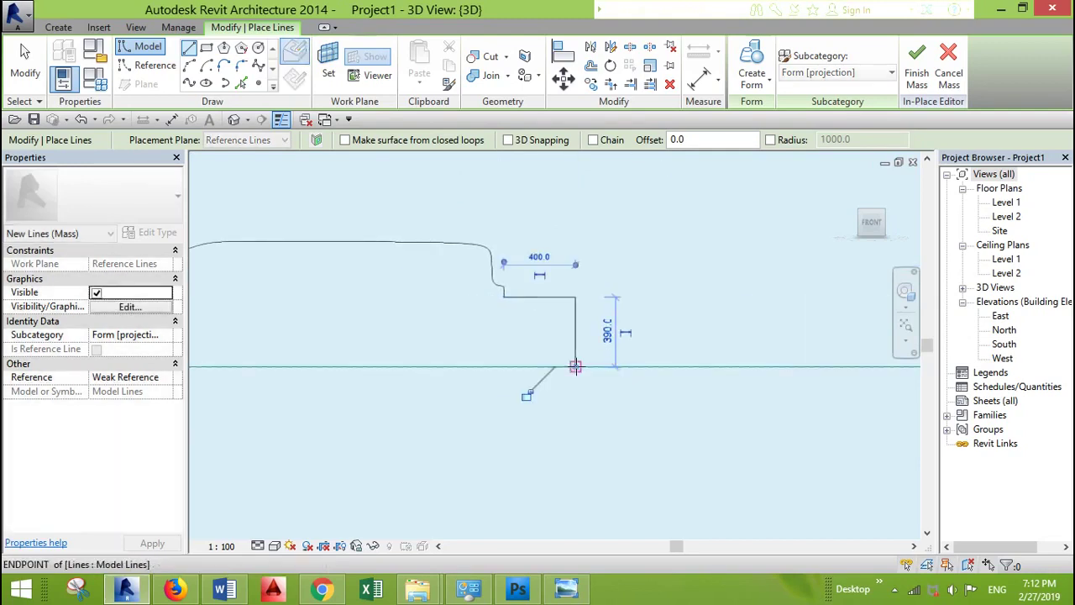
{"action": "scroll", "coordinate": [583, 317], "scroll_direction": "down", "scroll_amount": 3}
{"action": "scroll", "coordinate": [583, 320], "scroll_direction": "down", "scroll_amount": 2}
{"action": "left_click", "coordinate": [582, 335]}
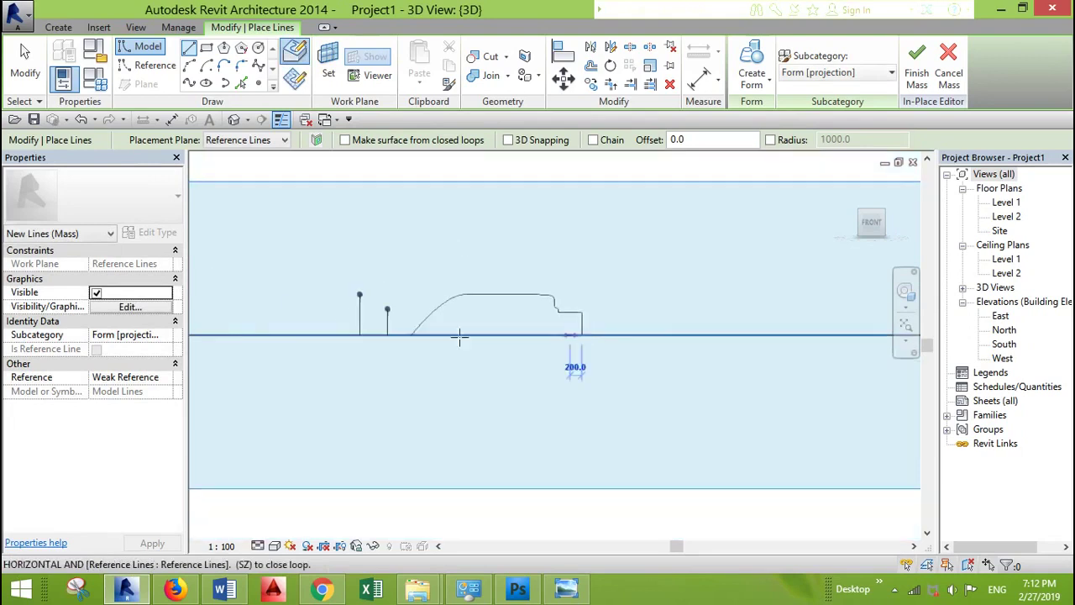
{"action": "left_click", "coordinate": [411, 335]}
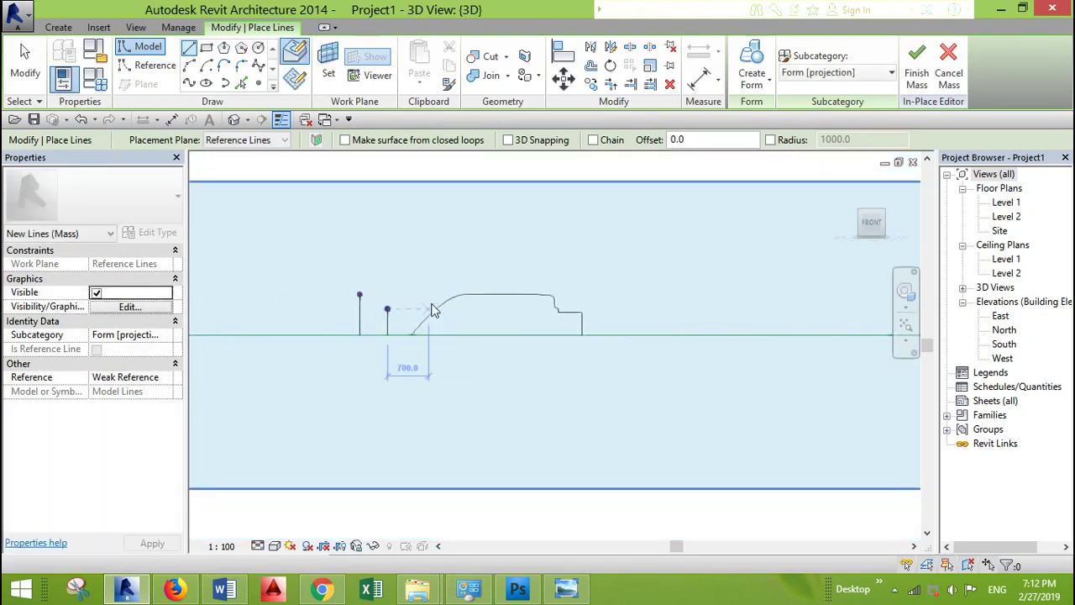
{"action": "key", "text": "Escape"}
{"action": "key", "text": "Escape"}
Step: Create a solid form from the closed planter profile and stretch its front face to a depth of about 3031 mm
{"action": "left_click", "coordinate": [461, 306]}
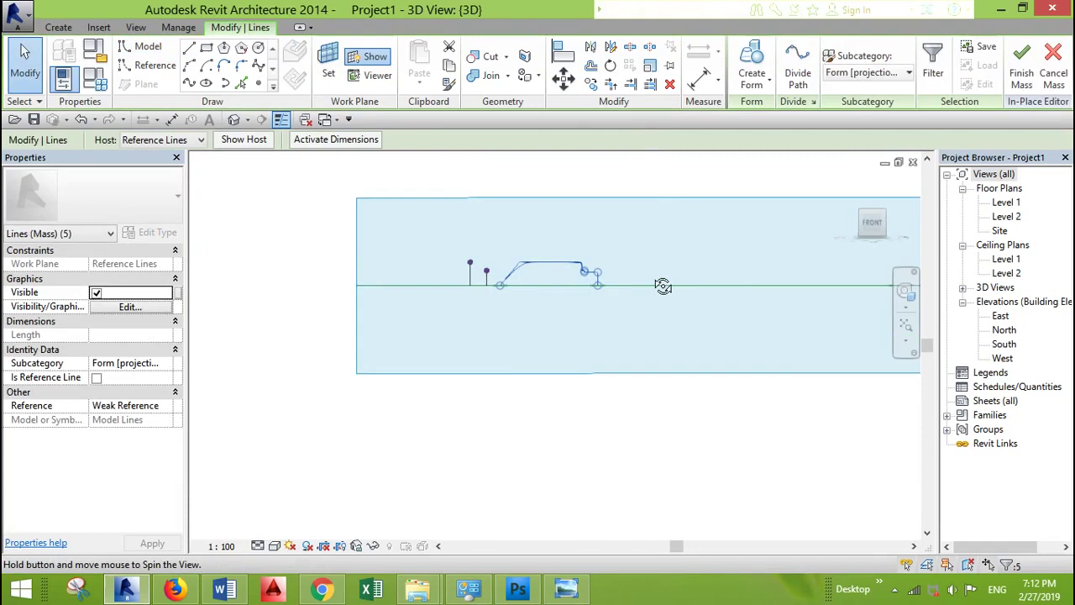
{"action": "middle_click_drag", "start_coordinate": [664, 286], "coordinate": [692, 160], "text": "shift"}
{"action": "left_click", "coordinate": [752, 60]}
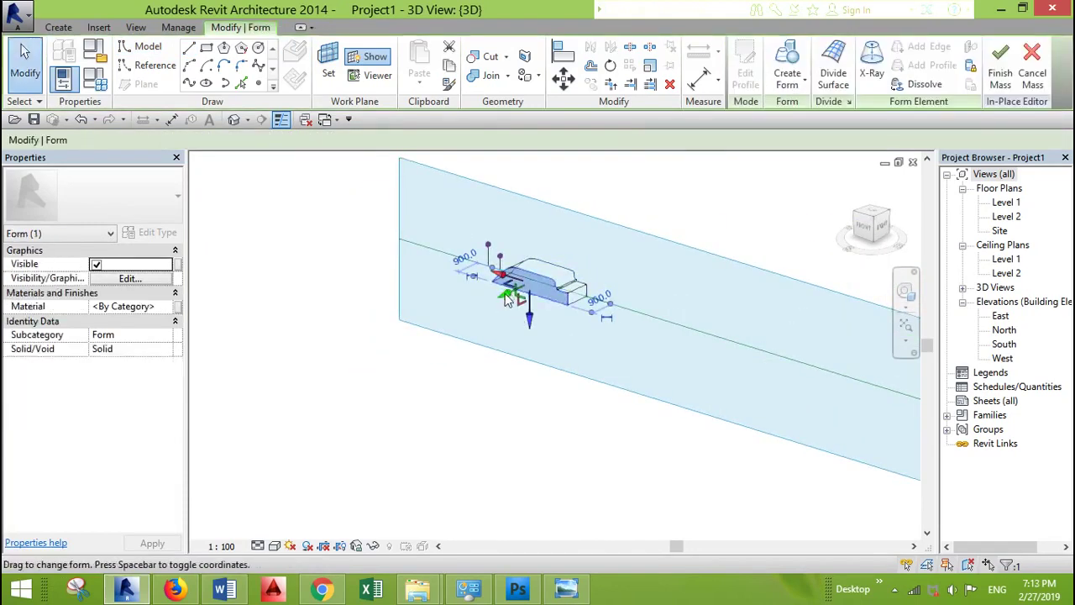
{"action": "left_click_drag", "start_coordinate": [494, 304], "coordinate": [449, 323]}
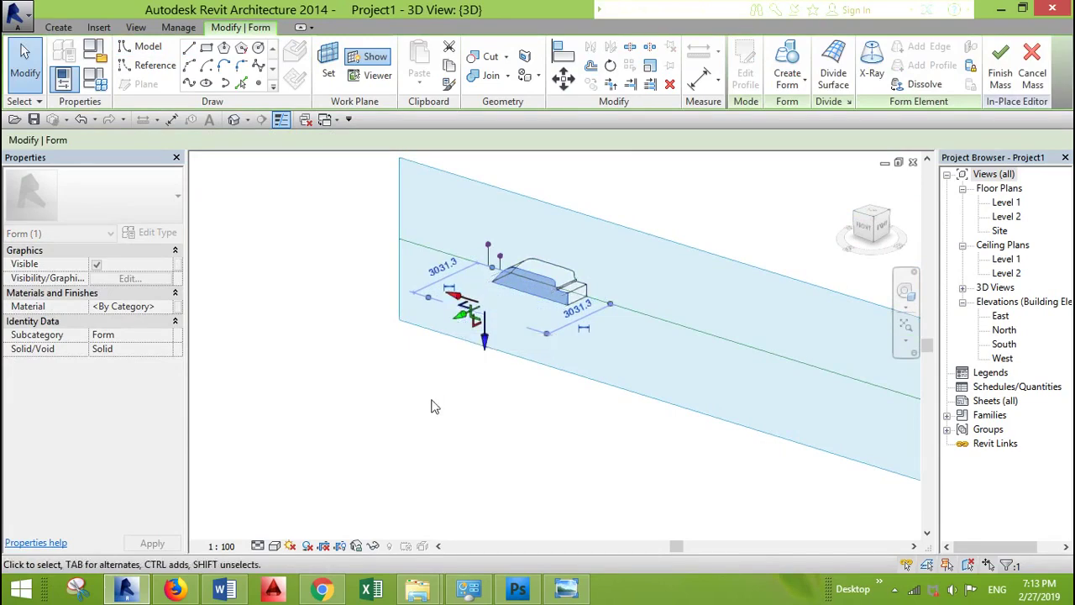
{"action": "left_click", "coordinate": [490, 386]}
{"action": "scroll", "coordinate": [490, 273], "scroll_direction": "up", "scroll_amount": 4}
{"action": "middle_click_drag", "start_coordinate": [490, 273], "coordinate": [527, 318]}
{"action": "scroll", "coordinate": [528, 318], "scroll_direction": "down", "scroll_amount": 2}
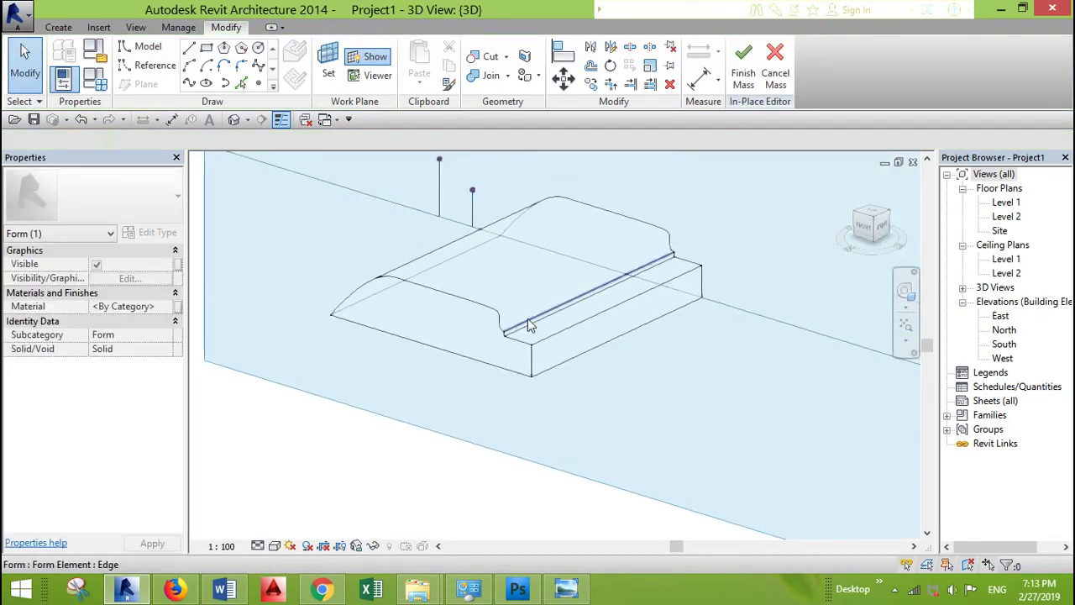
{"action": "scroll", "coordinate": [518, 381], "scroll_direction": "up", "scroll_amount": 3}
{"action": "key", "text": "Escape"}
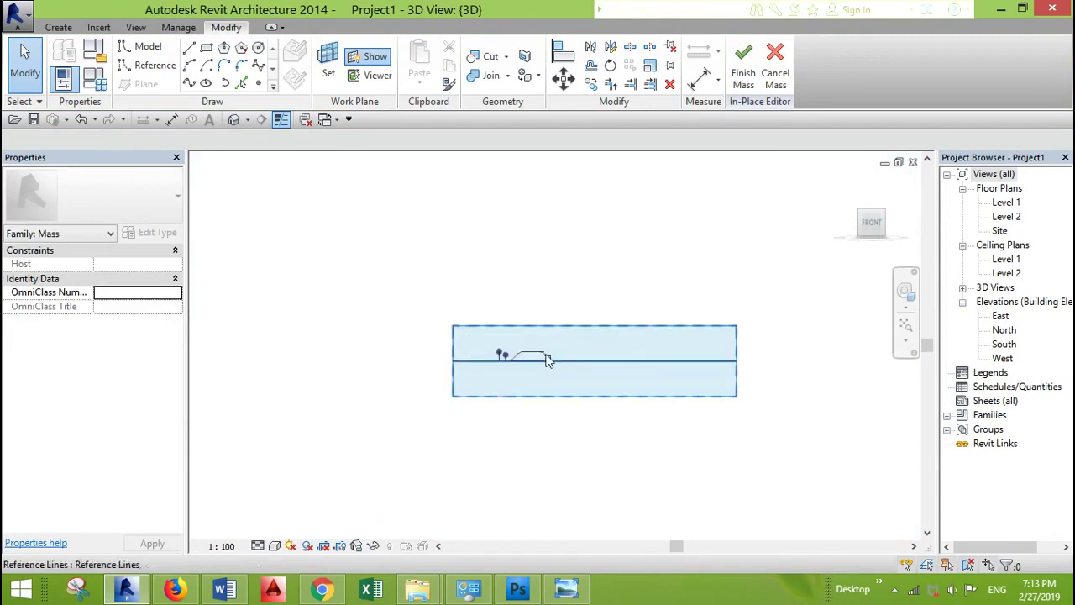
Step: From the front, draw a rectangle over the bench recess, from the curve's lower end to the recess's outer corner
{"action": "scroll", "coordinate": [547, 359], "scroll_direction": "up", "scroll_amount": 5}
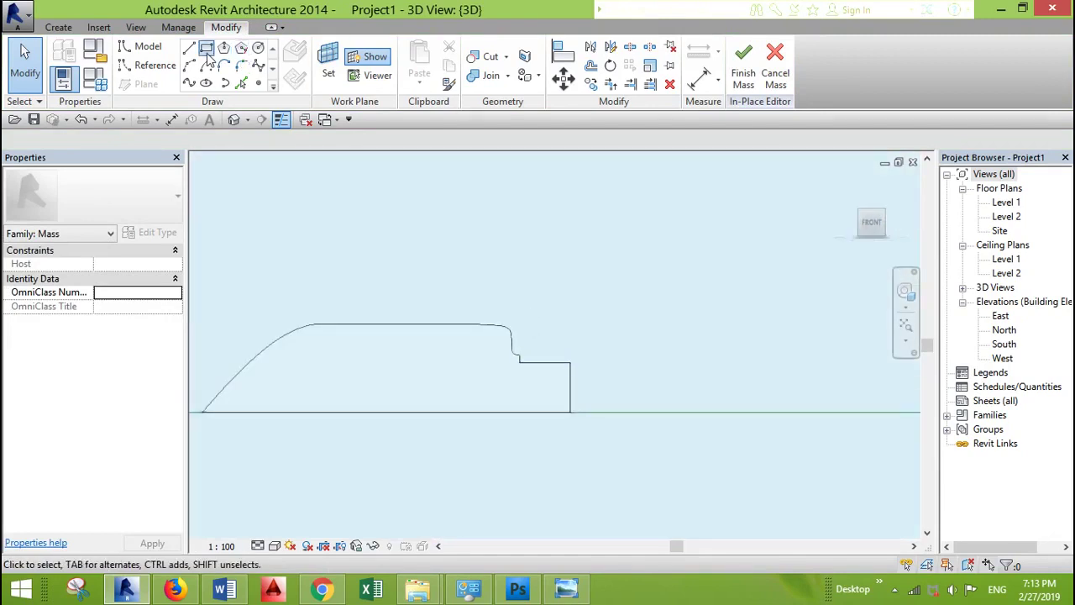
{"action": "left_click", "coordinate": [207, 49]}
{"action": "scroll", "coordinate": [554, 377], "scroll_direction": "up", "scroll_amount": 3}
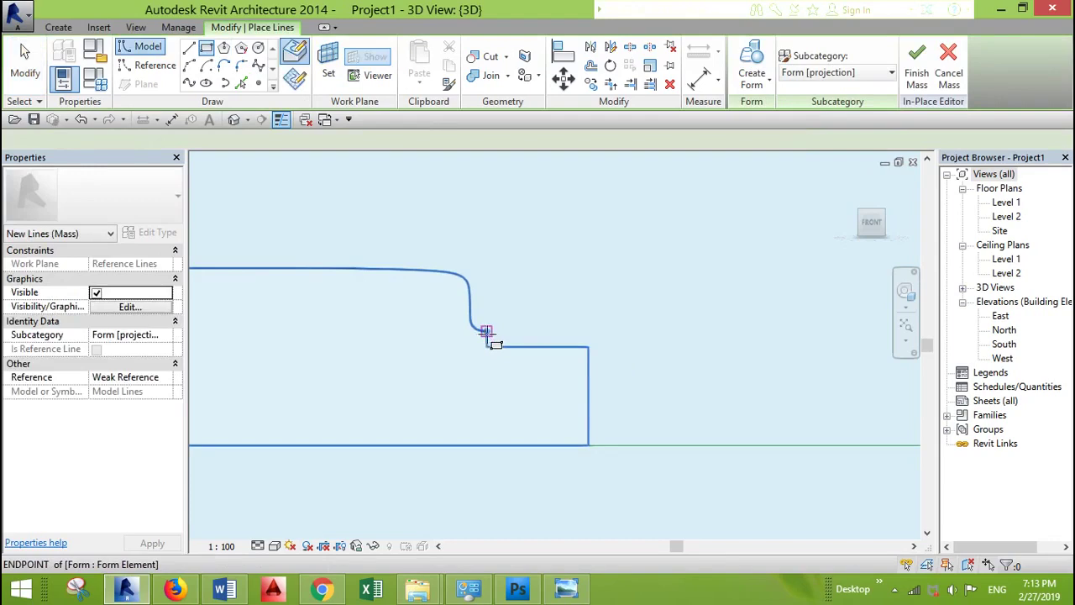
{"action": "left_click", "coordinate": [486, 333]}
{"action": "left_click", "coordinate": [588, 346]}
{"action": "key", "text": "Escape"}
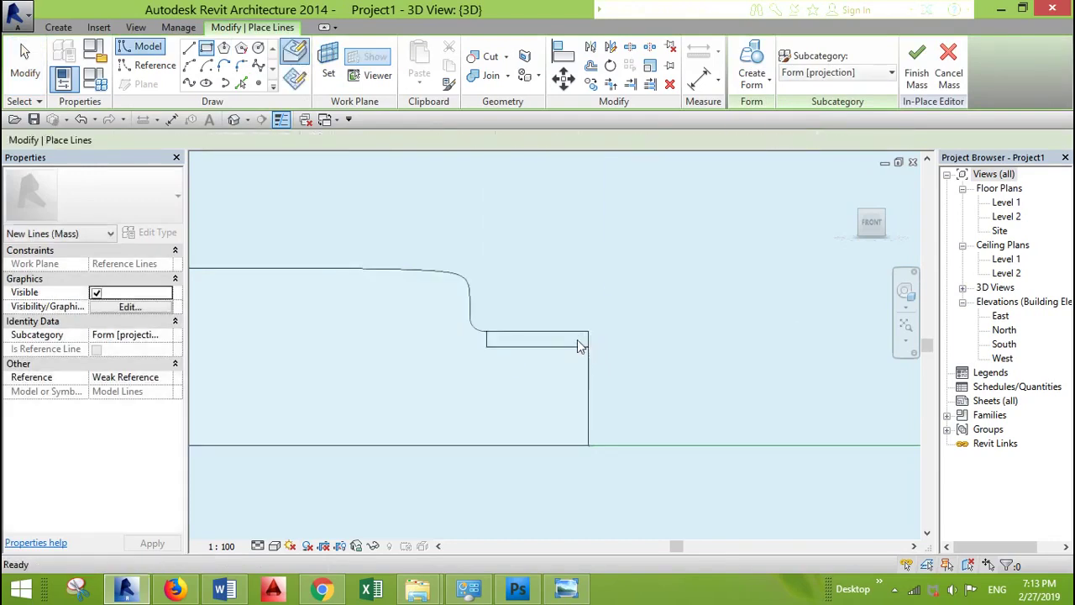
{"action": "key", "text": "Escape"}
Step: Create a solid form from the seat rectangle and stretch it along the whole bench to a length of about 3031 mm
{"action": "key", "text": "Tab"}
{"action": "left_click", "coordinate": [663, 319]}
{"action": "middle_click_drag", "start_coordinate": [664, 319], "coordinate": [647, 277], "text": "shift"}
{"action": "left_click", "coordinate": [753, 51]}
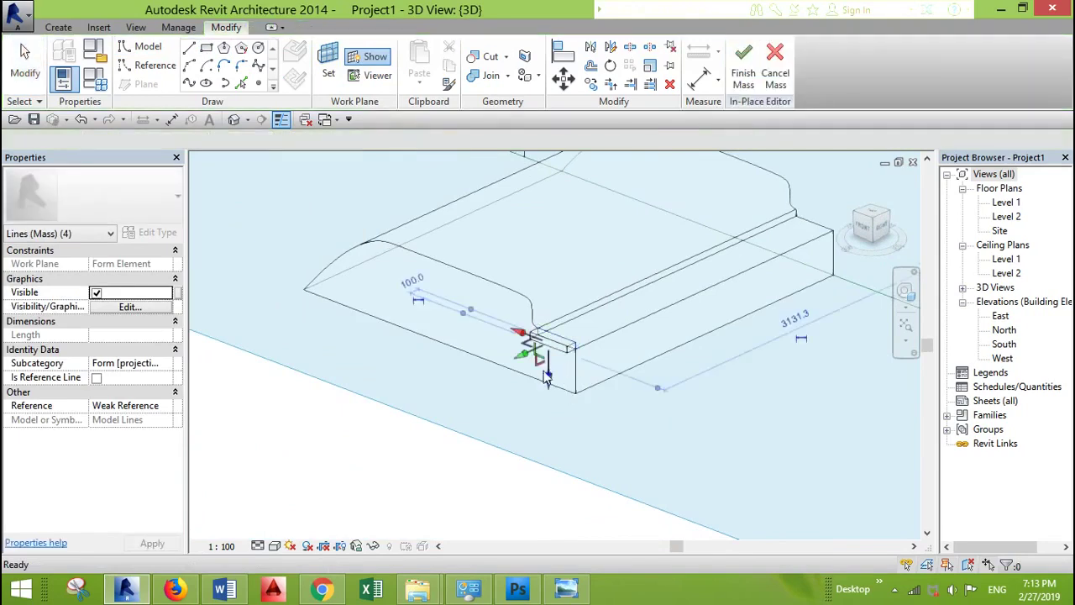
{"action": "left_click", "coordinate": [677, 299]}
{"action": "left_click_drag", "start_coordinate": [677, 299], "coordinate": [814, 254]}
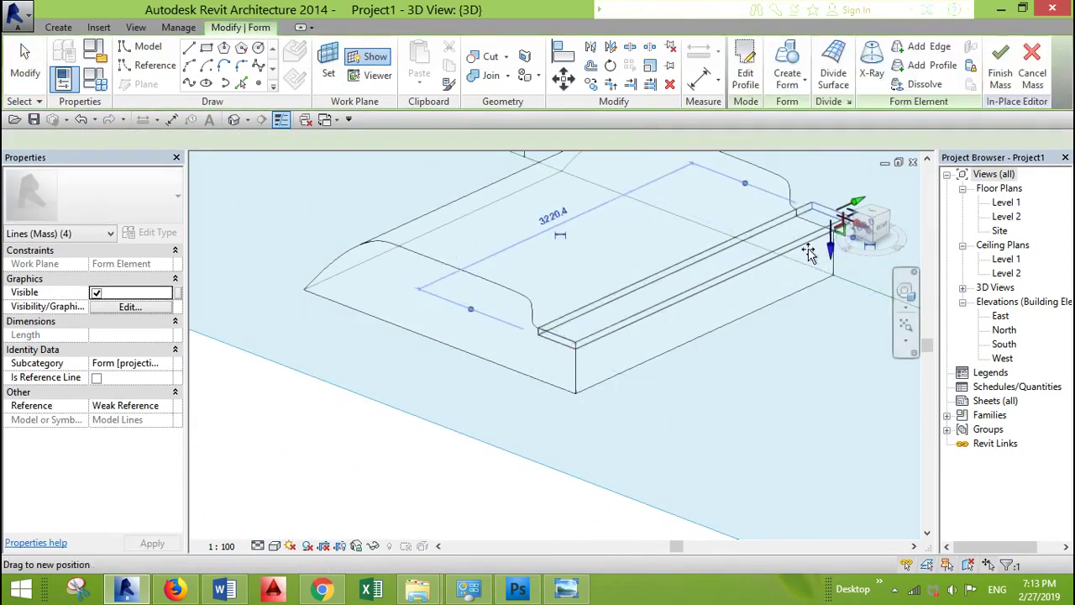
{"action": "left_click", "coordinate": [810, 252]}
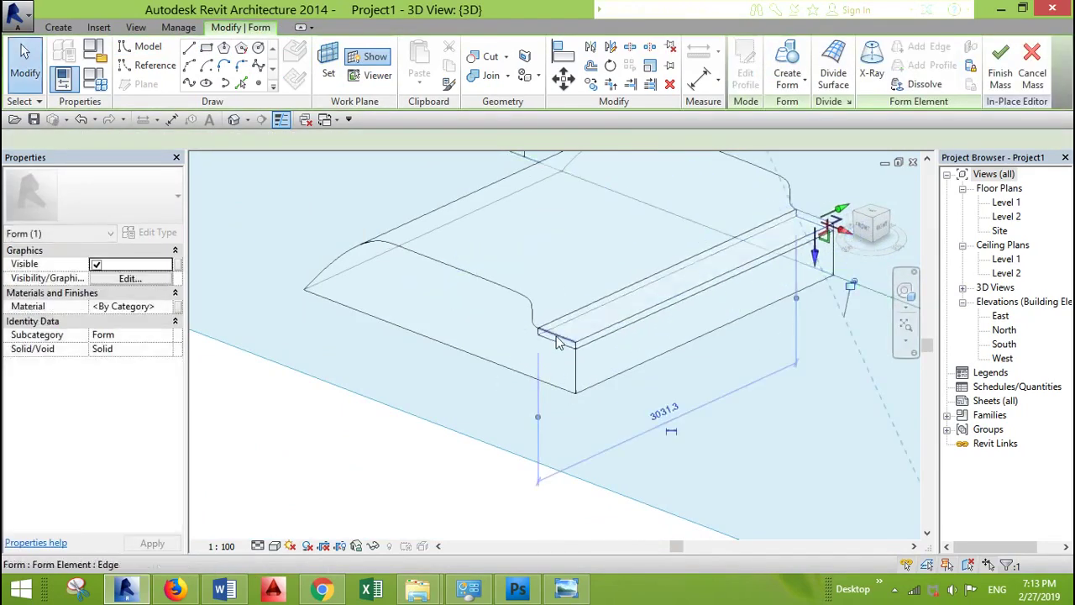
{"action": "scroll", "coordinate": [556, 337], "scroll_direction": "up", "scroll_amount": 3}
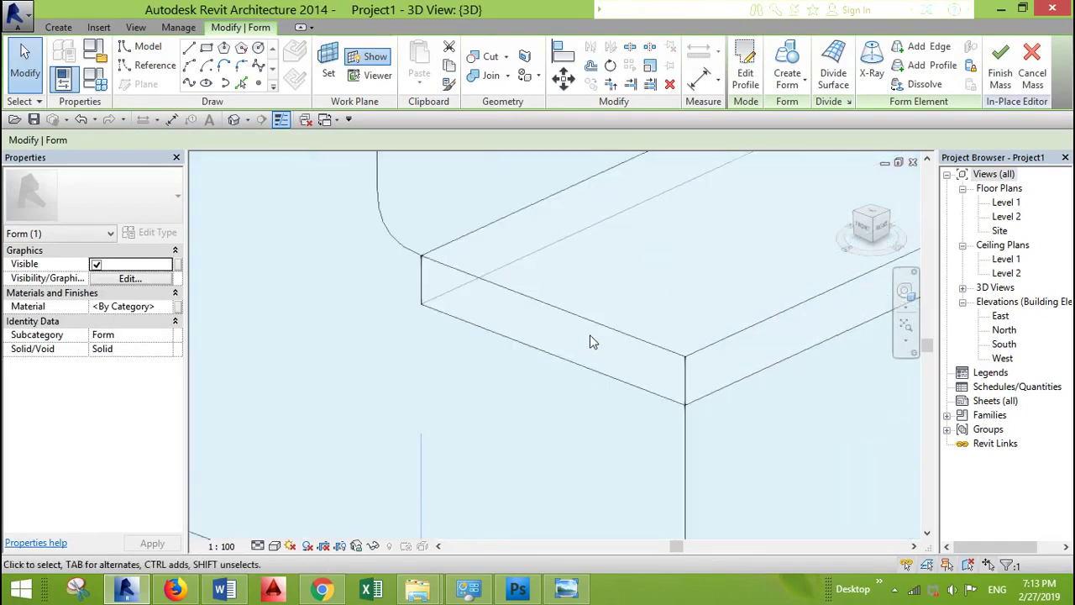
{"action": "scroll", "coordinate": [589, 334], "scroll_direction": "down", "scroll_amount": 4}
{"action": "key", "text": "Escape"}
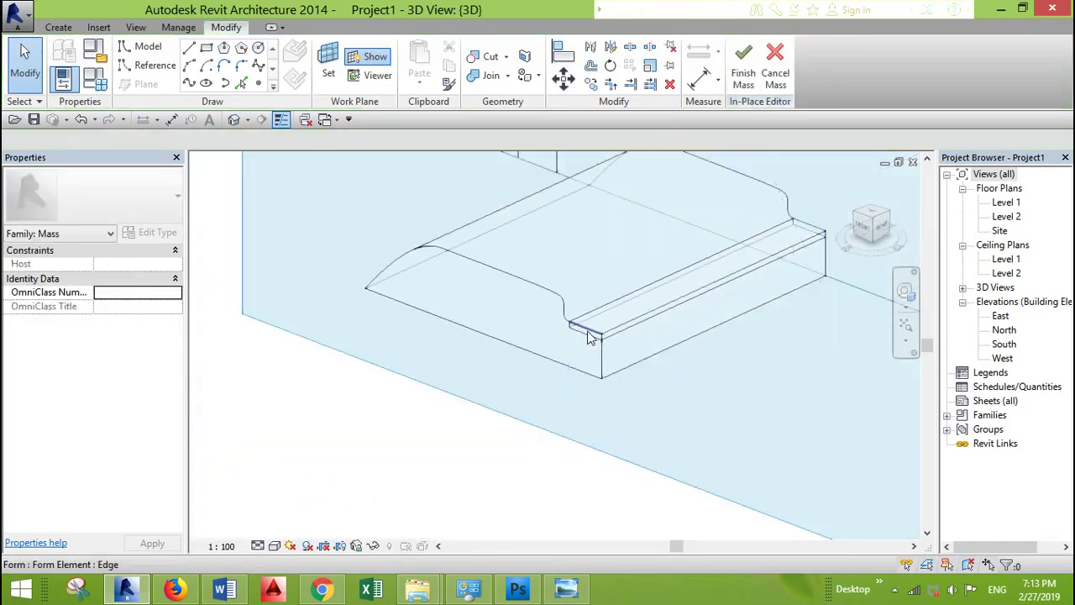
{"action": "scroll", "coordinate": [587, 332], "scroll_direction": "down", "scroll_amount": 3}
{"action": "scroll", "coordinate": [625, 248], "scroll_direction": "up", "scroll_amount": 2}
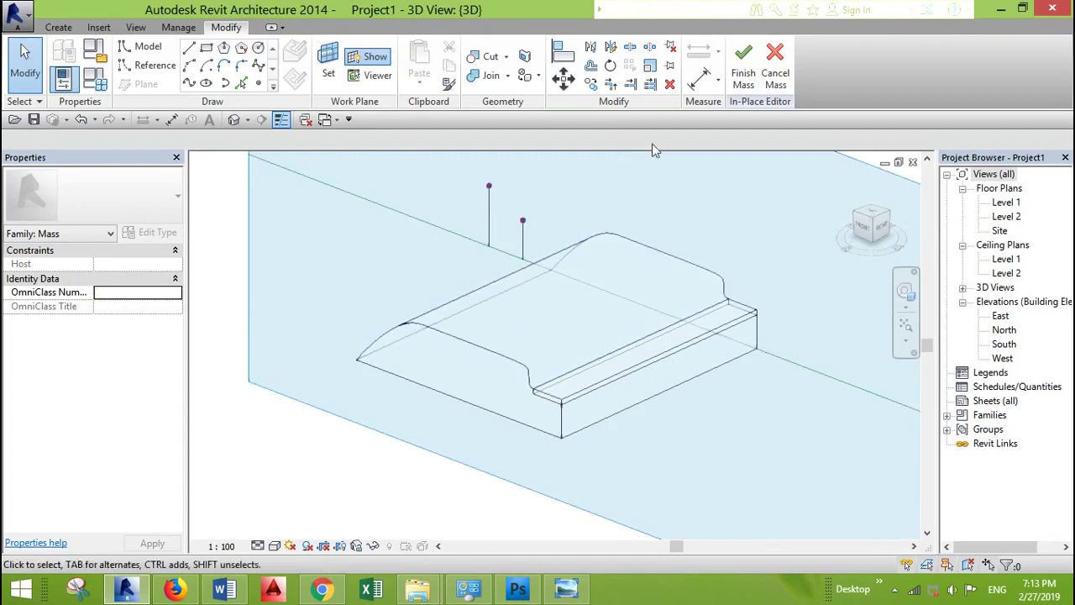
{"action": "scroll", "coordinate": [628, 185], "scroll_direction": "down", "scroll_amount": 3}
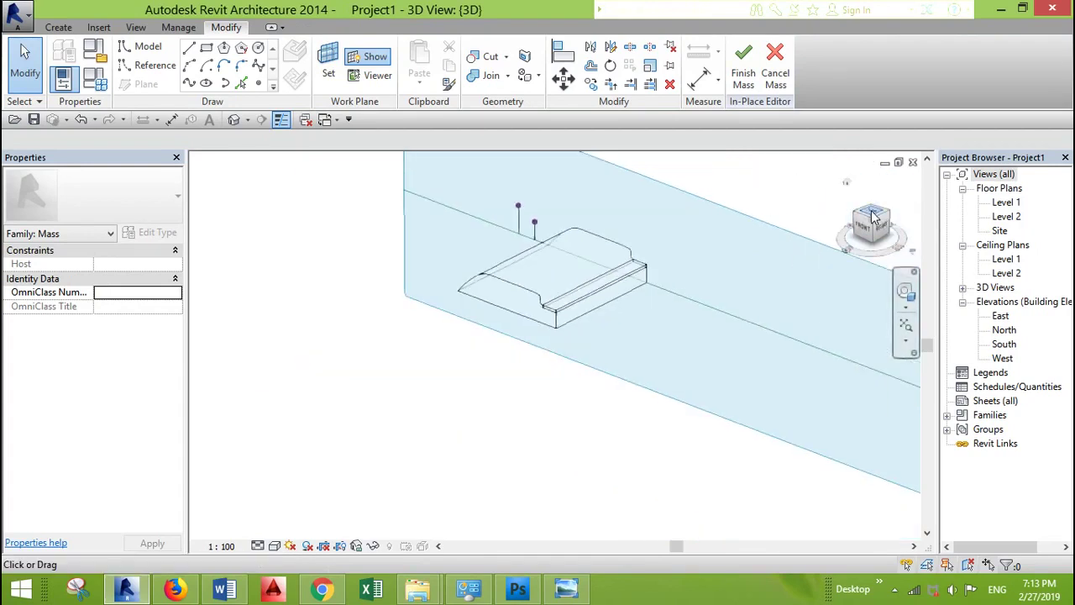
Step: From the top view, start a rectangle and set the seat slab's upper face as its work plane
{"action": "left_click", "coordinate": [872, 215]}
{"action": "scroll", "coordinate": [527, 347], "scroll_direction": "up", "scroll_amount": 5}
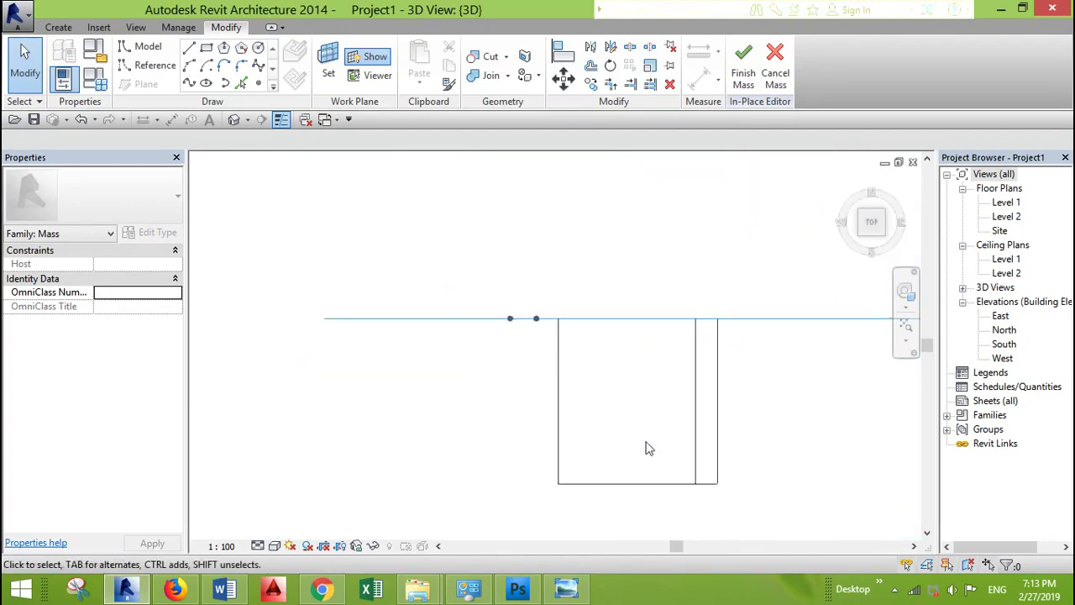
{"action": "mouse_move", "coordinate": [576, 392]}
{"action": "middle_mouse_down"}
{"action": "mouse_move", "coordinate": [443, 384]}
{"action": "mouse_move", "coordinate": [432, 363]}
{"action": "middle_mouse_up"}
{"action": "left_click", "coordinate": [188, 47]}
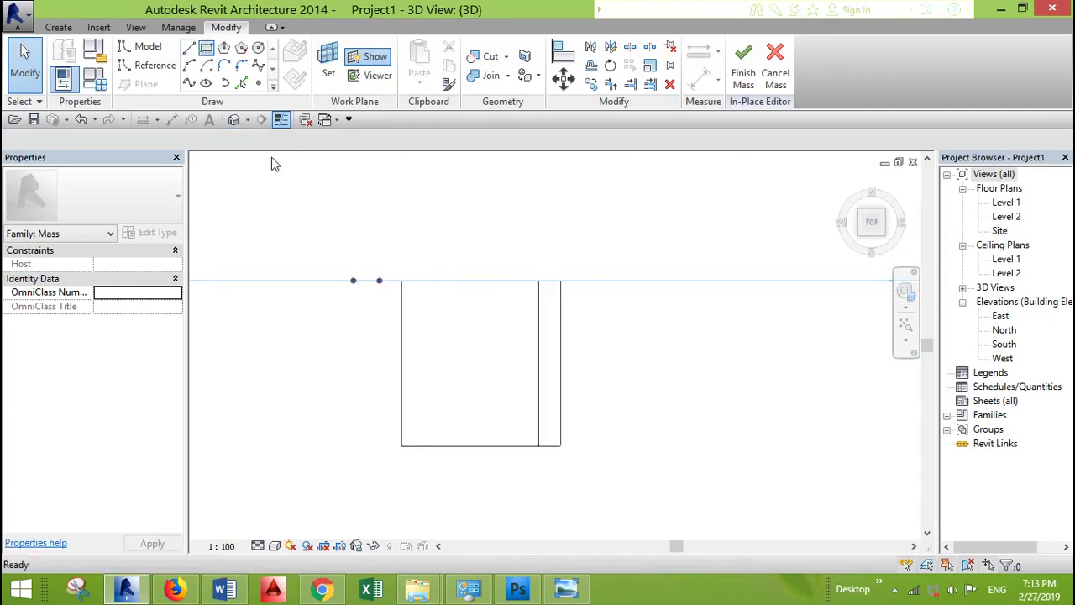
{"action": "left_click", "coordinate": [328, 67]}
{"action": "scroll", "coordinate": [560, 328], "scroll_direction": "down", "scroll_amount": 2}
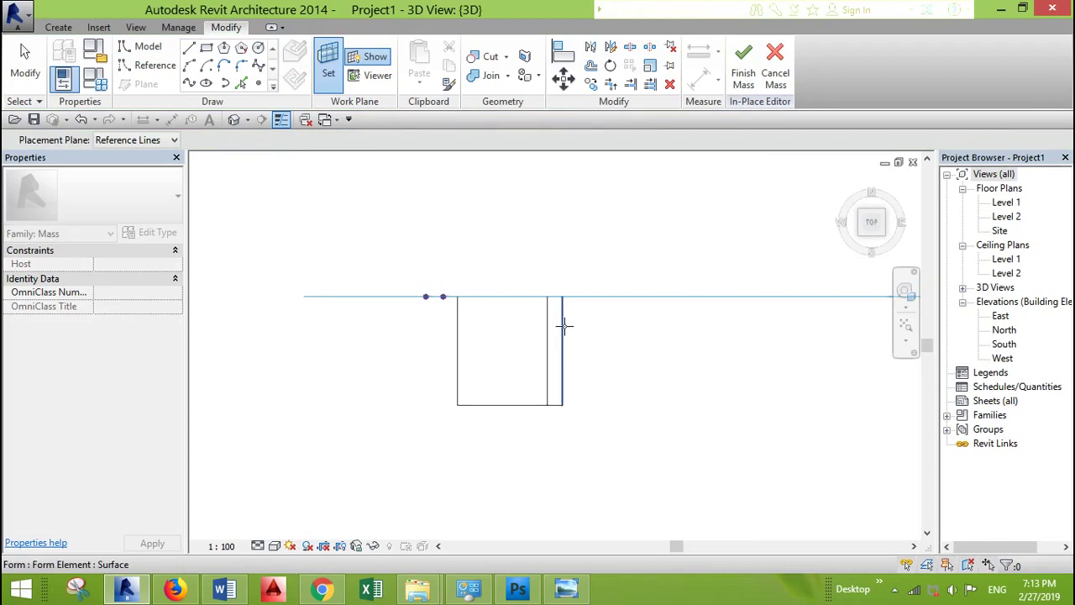
{"action": "left_click", "coordinate": [554, 302]}
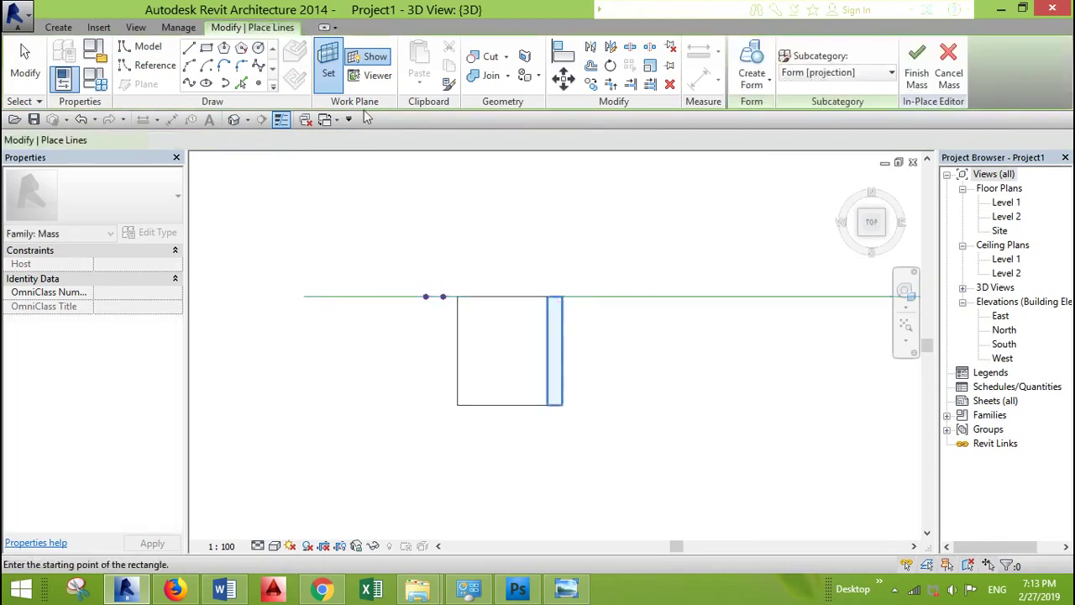
Step: Draw a 1300 by 2600 mm rectangle on the planter area beside the seat slab
{"action": "scroll", "coordinate": [526, 310], "scroll_direction": "up", "scroll_amount": 2}
{"action": "left_click", "coordinate": [526, 303]}
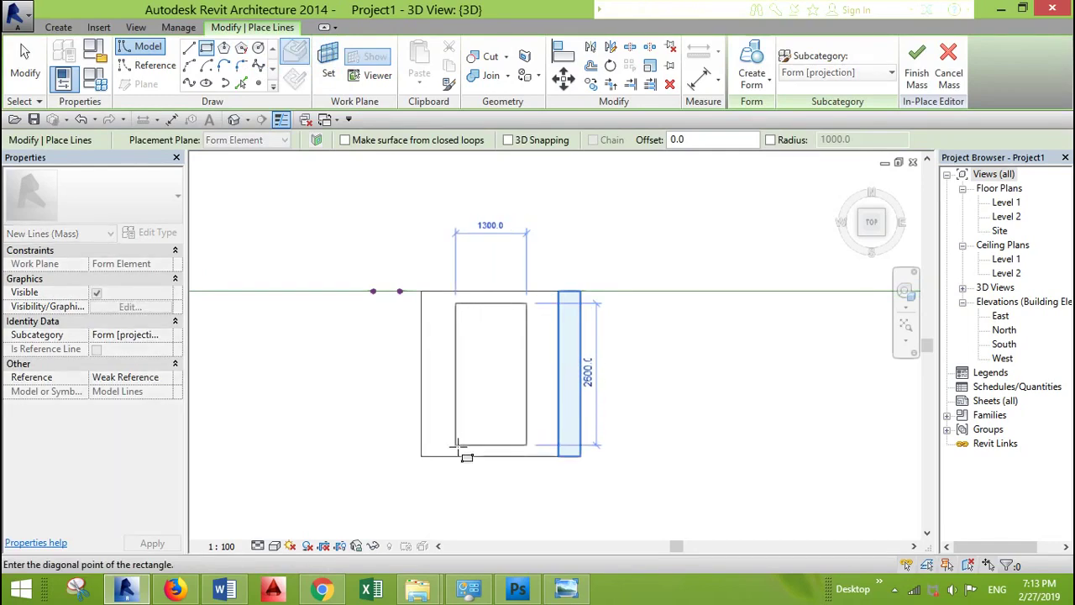
{"action": "left_click", "coordinate": [455, 444]}
{"action": "key", "text": "Escape"}
{"action": "key", "text": "Escape"}
Step: Create a void form from the rectangle and stretch it up through the planter's top to cut a planting pit
{"action": "left_click", "coordinate": [458, 423]}
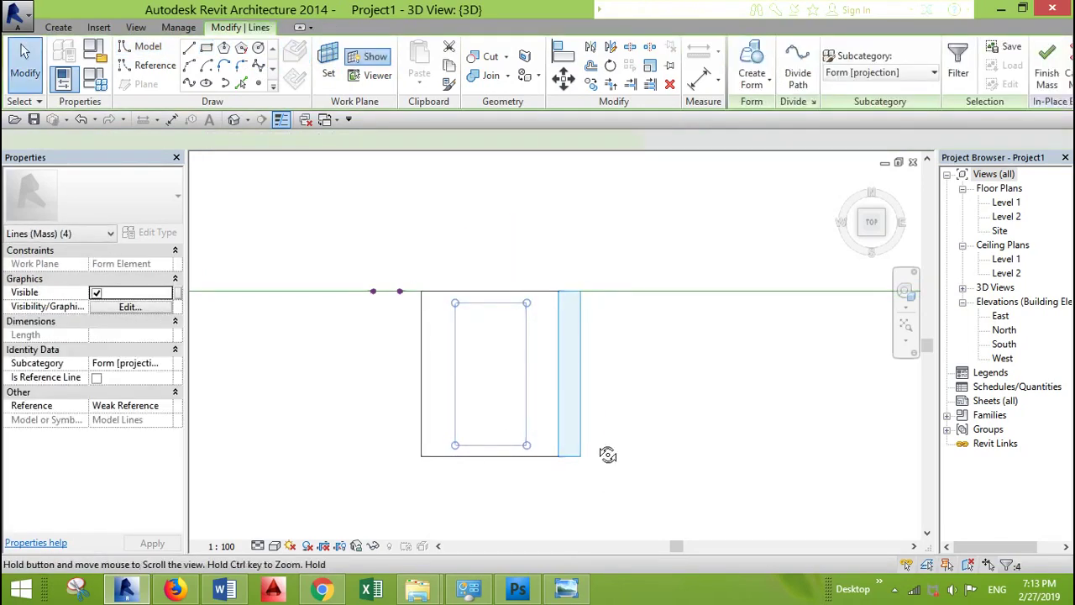
{"action": "middle_click_drag", "start_coordinate": [609, 451], "coordinate": [501, 370], "text": "shift"}
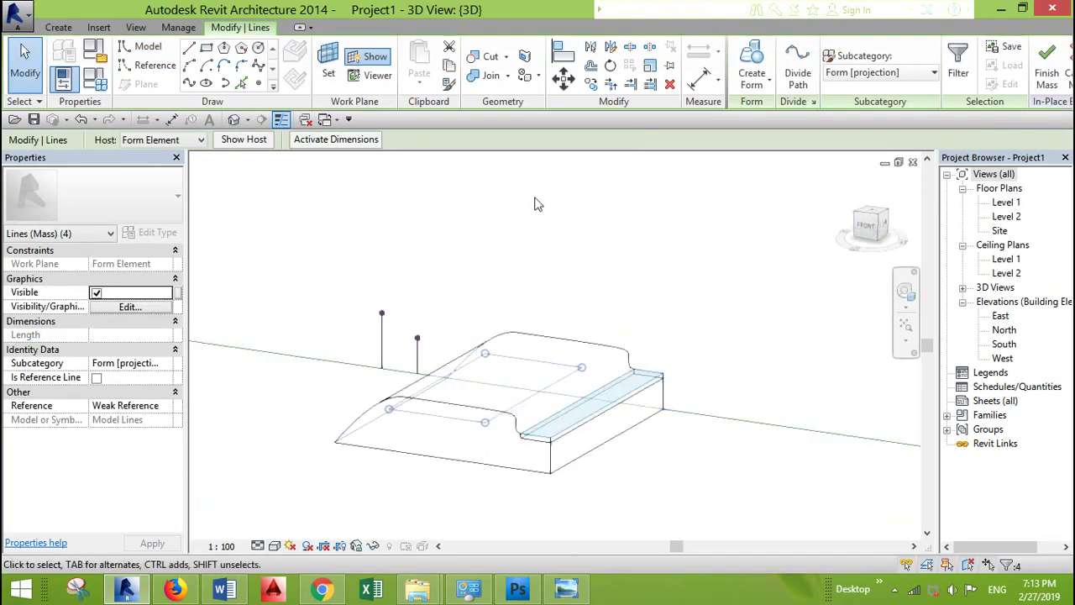
{"action": "left_click", "coordinate": [752, 80]}
{"action": "left_click", "coordinate": [777, 142]}
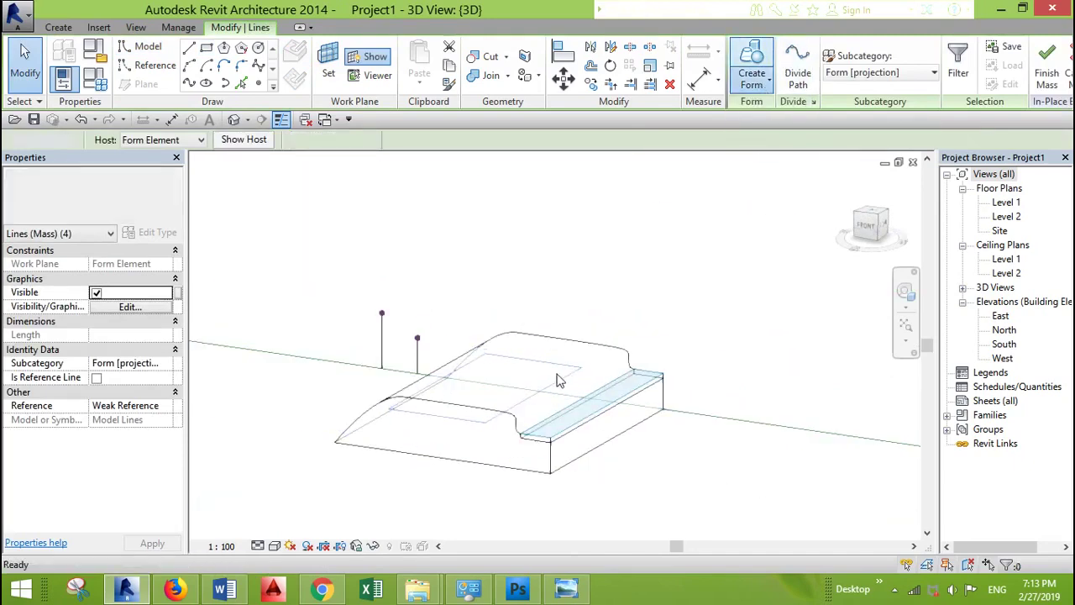
{"action": "left_click_drag", "start_coordinate": [488, 438], "coordinate": [492, 252]}
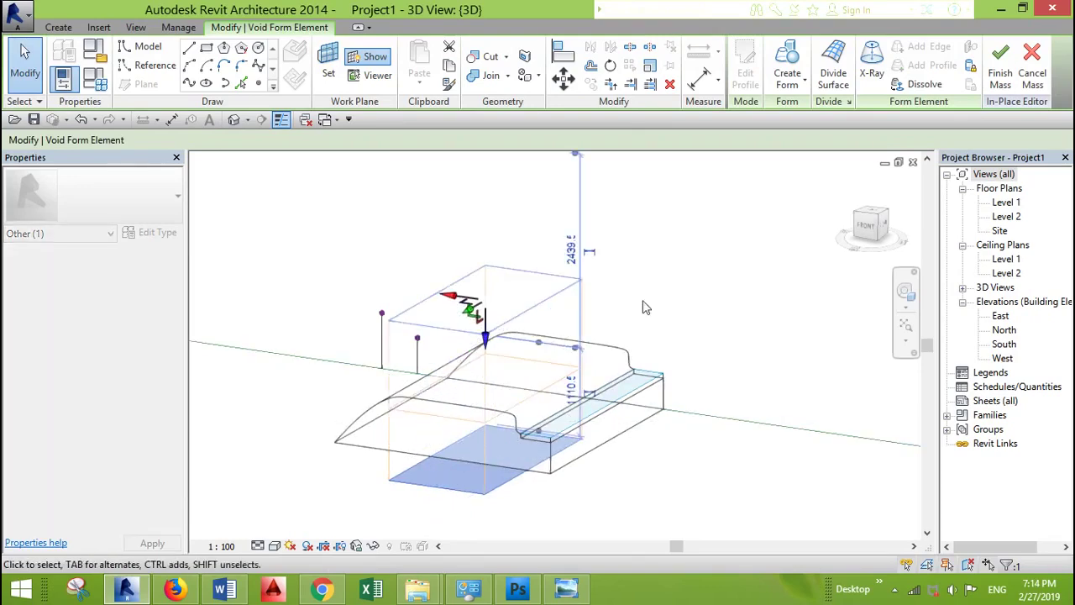
{"action": "left_click", "coordinate": [710, 305]}
Step: Move the pit's long side face nearest the sloped edge inward, narrowing the pit to about 749 mm
{"action": "scroll", "coordinate": [501, 356], "scroll_direction": "up", "scroll_amount": 2}
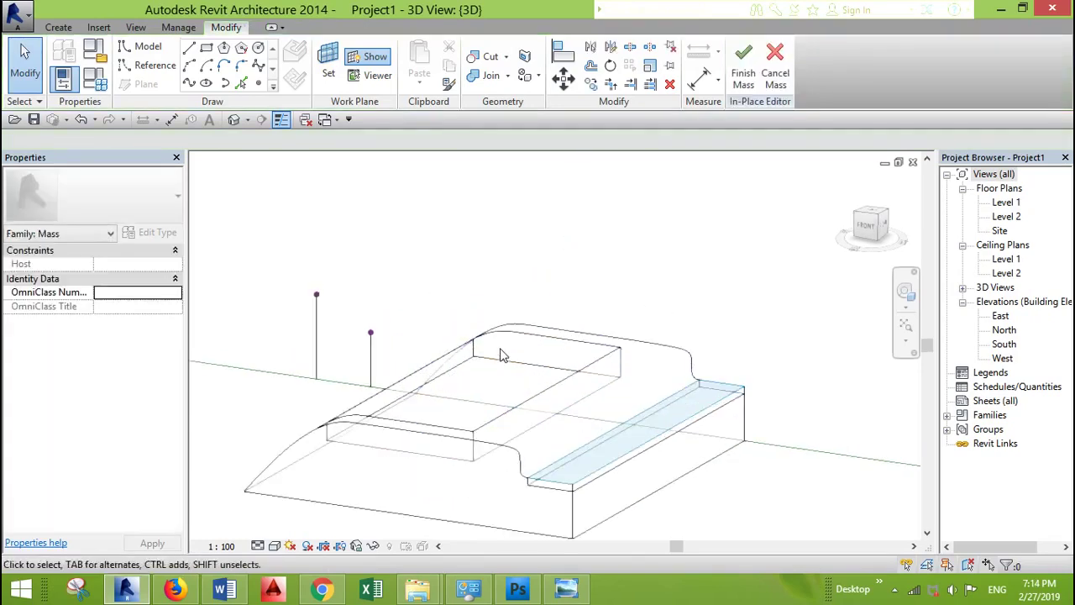
{"action": "left_click", "coordinate": [436, 371]}
{"action": "left_click_drag", "start_coordinate": [469, 344], "coordinate": [497, 351]}
{"action": "left_click", "coordinate": [587, 276]}
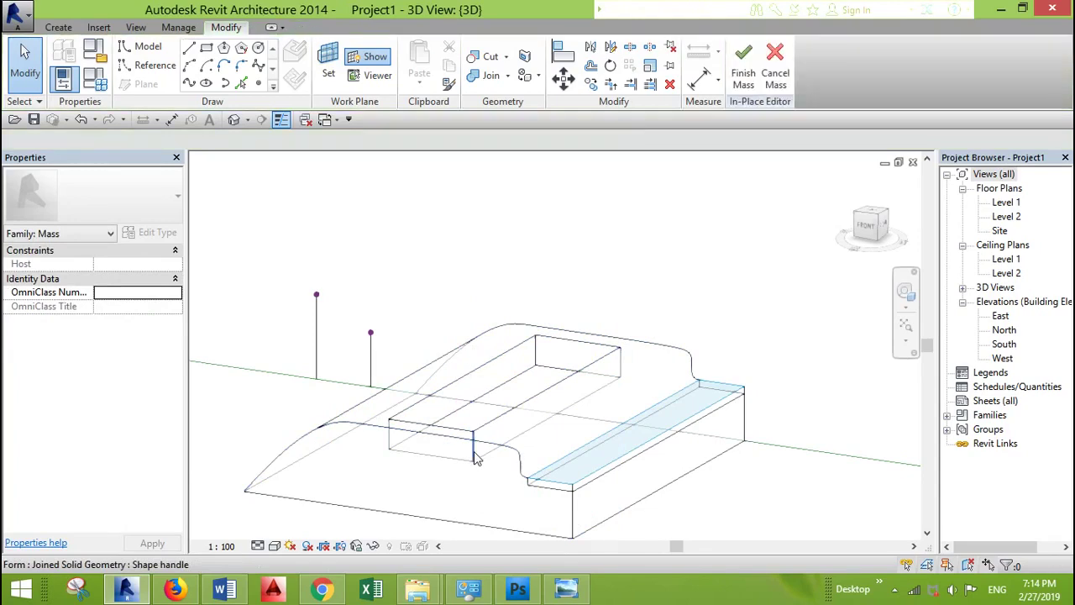
Step: Move the pit's opposite long side face towards the bench, widening the pit to about 1087 mm
{"action": "left_click", "coordinate": [564, 419]}
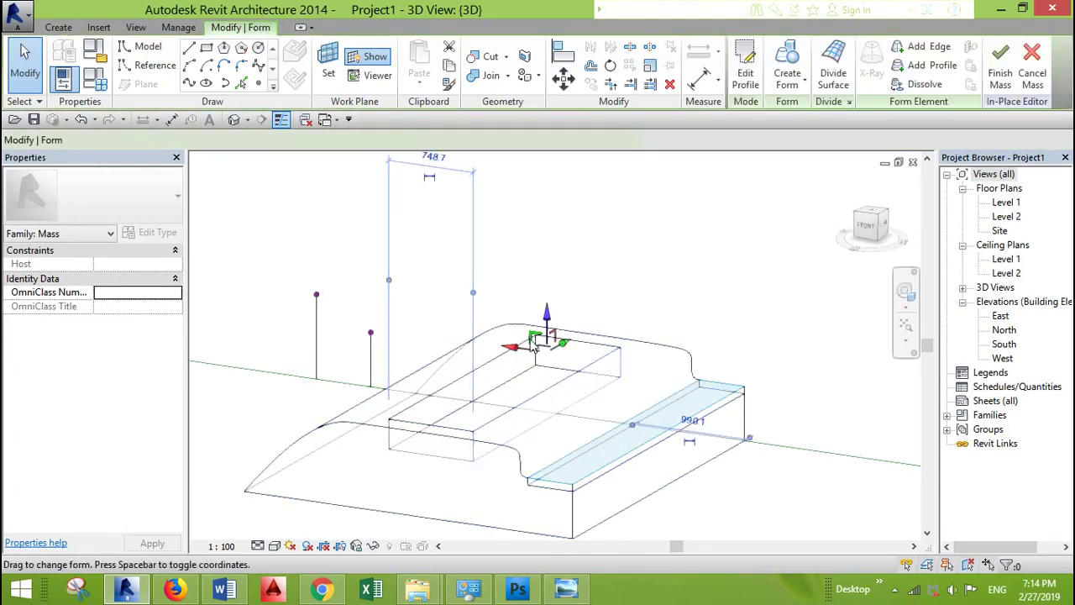
{"action": "left_click_drag", "start_coordinate": [514, 347], "coordinate": [554, 358]}
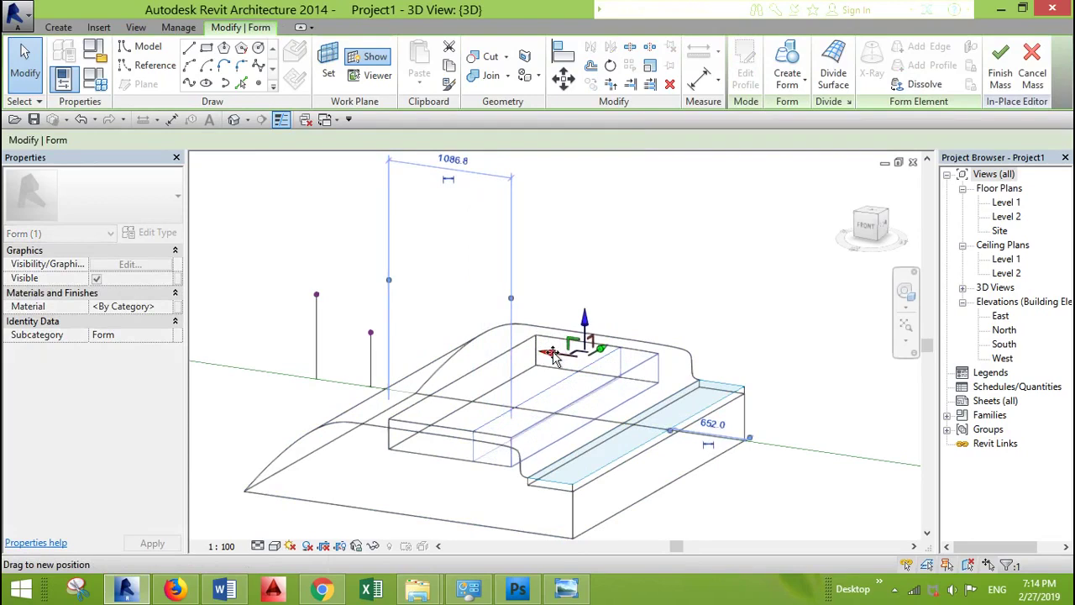
{"action": "left_click", "coordinate": [687, 234]}
Step: Create a solid soil form from the pit's floor face and lower its upper face to a height of about 162 mm
{"action": "scroll", "coordinate": [622, 285], "scroll_direction": "down", "scroll_amount": 3}
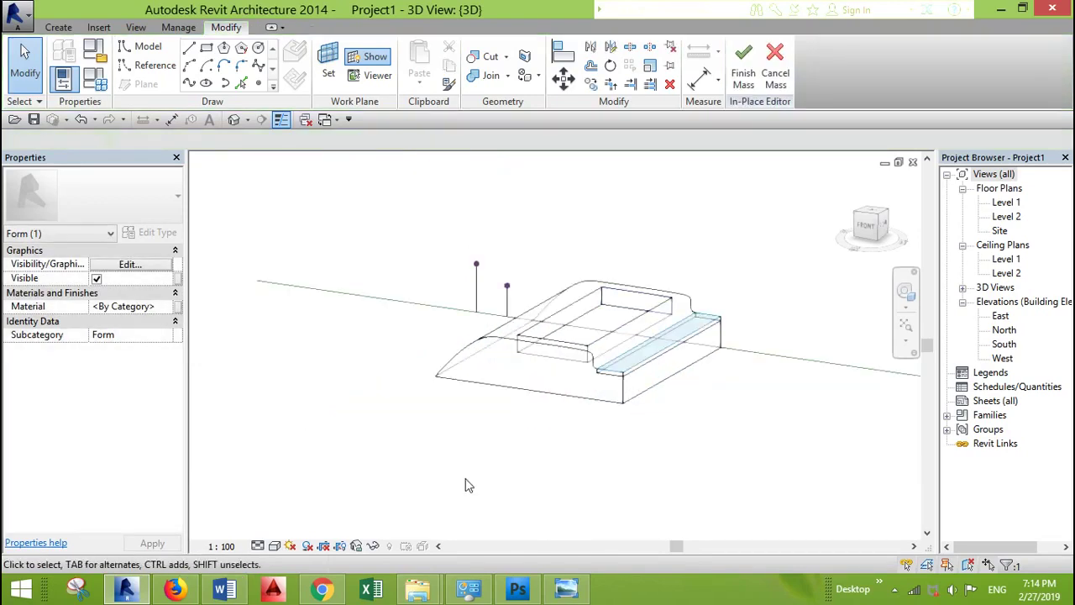
{"action": "middle_click_drag", "start_coordinate": [471, 415], "coordinate": [449, 479], "text": "shift"}
{"action": "scroll", "coordinate": [595, 317], "scroll_direction": "up", "scroll_amount": 3}
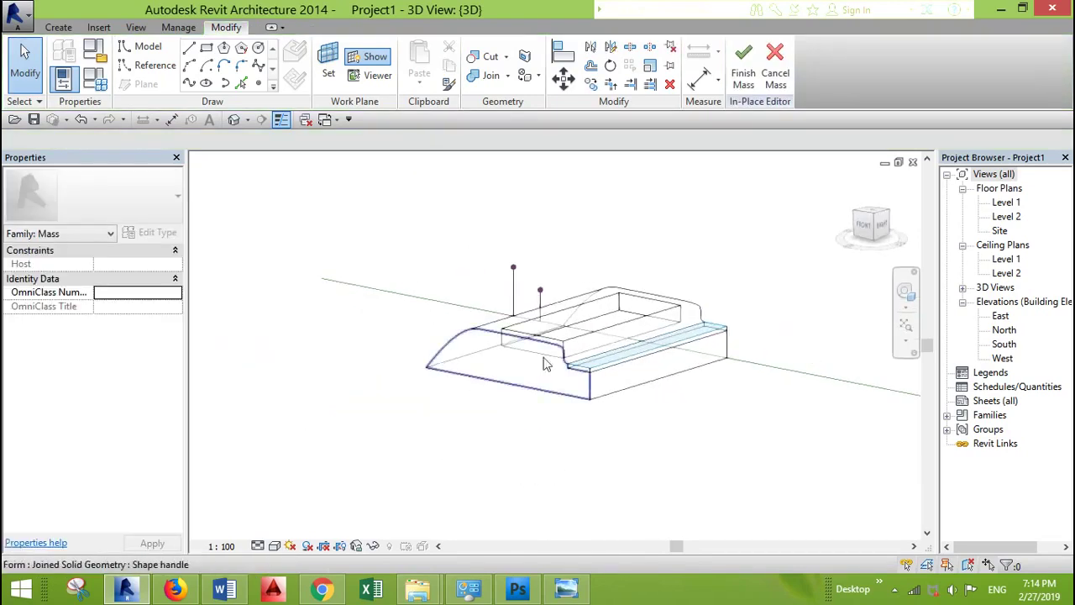
{"action": "scroll", "coordinate": [594, 317], "scroll_direction": "up", "scroll_amount": 1}
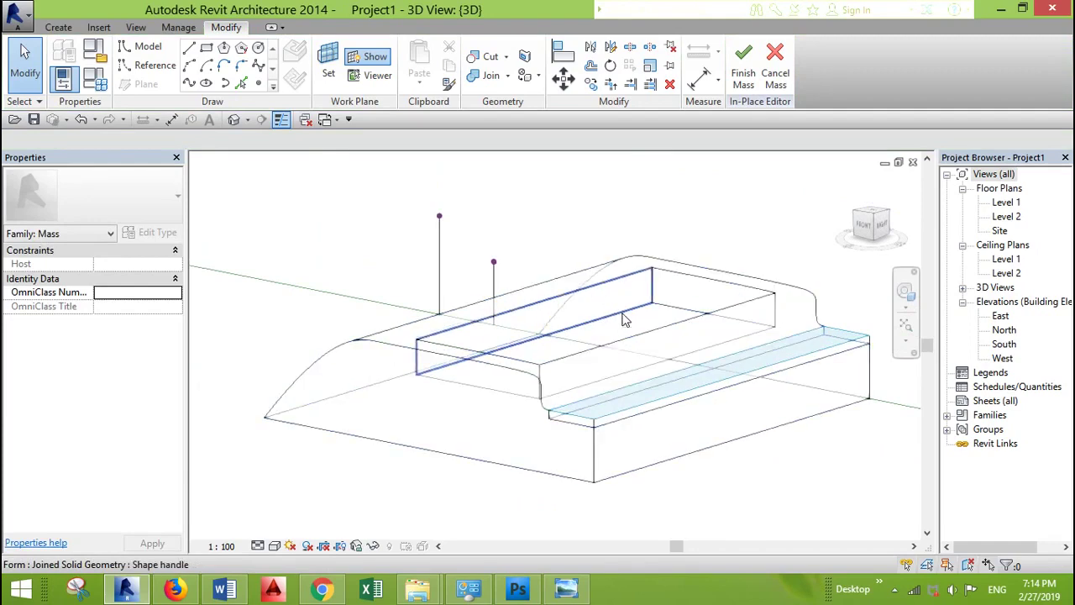
{"action": "left_click", "coordinate": [623, 319]}
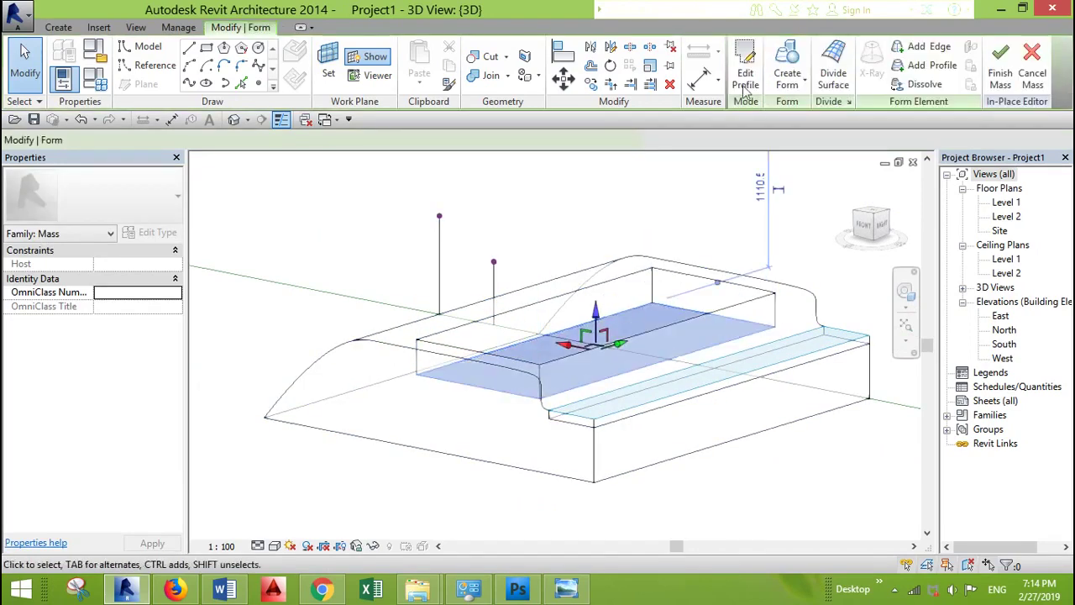
{"action": "left_click_drag", "start_coordinate": [623, 319], "coordinate": [620, 286]}
{"action": "left_click", "coordinate": [628, 217]}
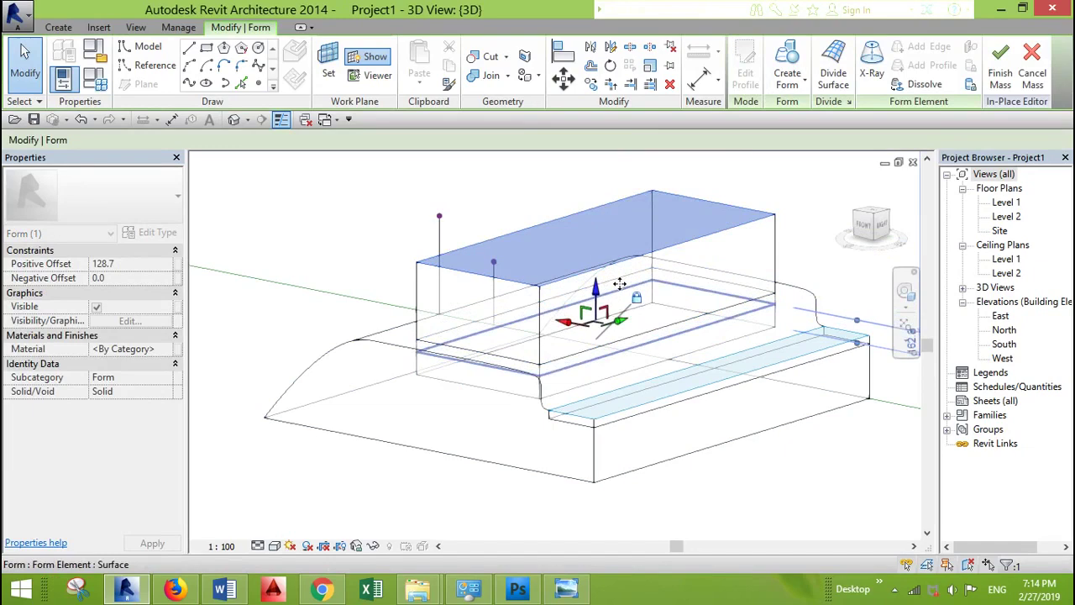
{"action": "key", "text": "Escape"}
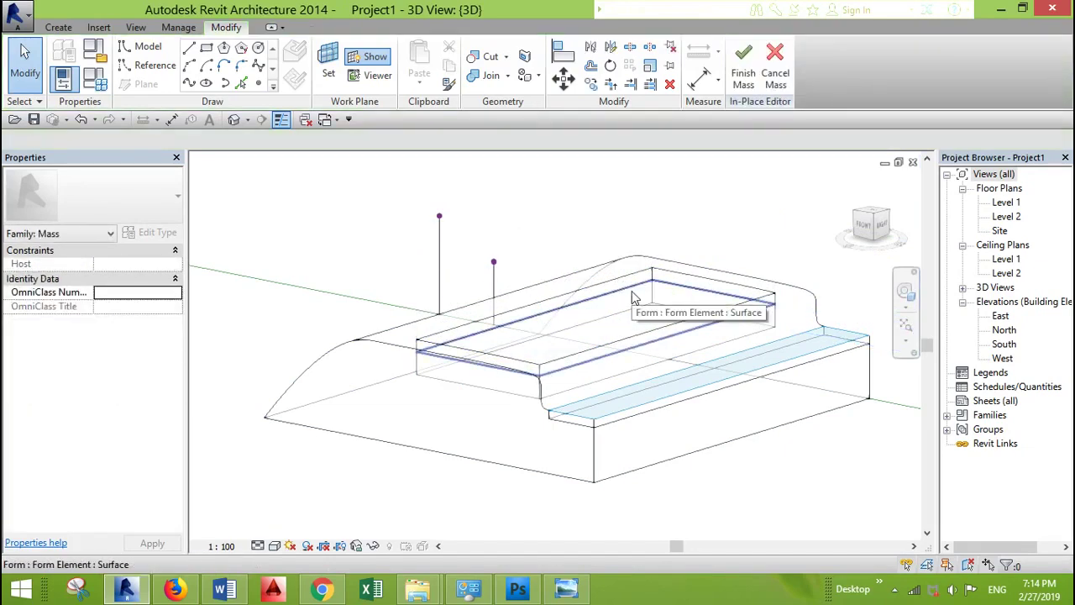
Step: Associate the material of the solid inside the pit with a new family type parameter named soil
{"action": "scroll", "coordinate": [549, 427], "scroll_direction": "down", "scroll_amount": 3}
{"action": "scroll", "coordinate": [549, 427], "scroll_direction": "up", "scroll_amount": 2}
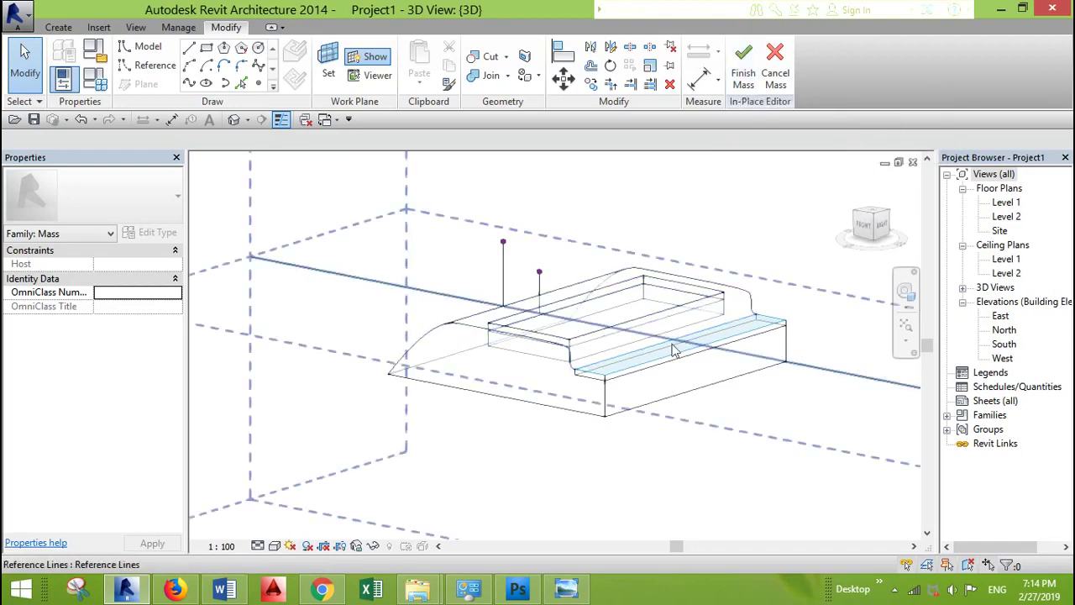
{"action": "key", "text": "Tab"}
{"action": "left_click", "coordinate": [649, 294]}
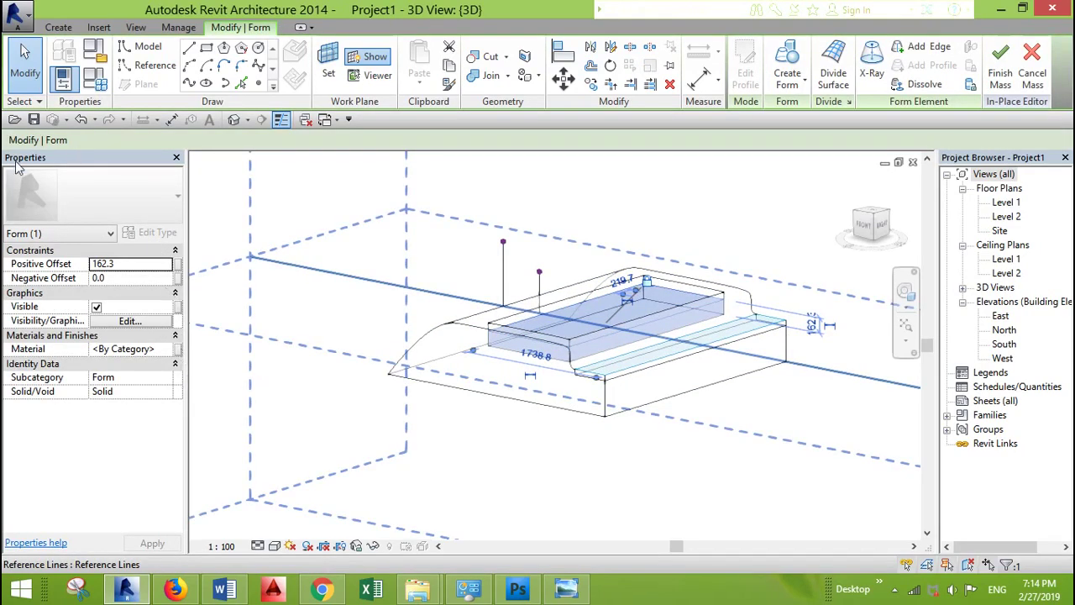
{"action": "left_click", "coordinate": [178, 350]}
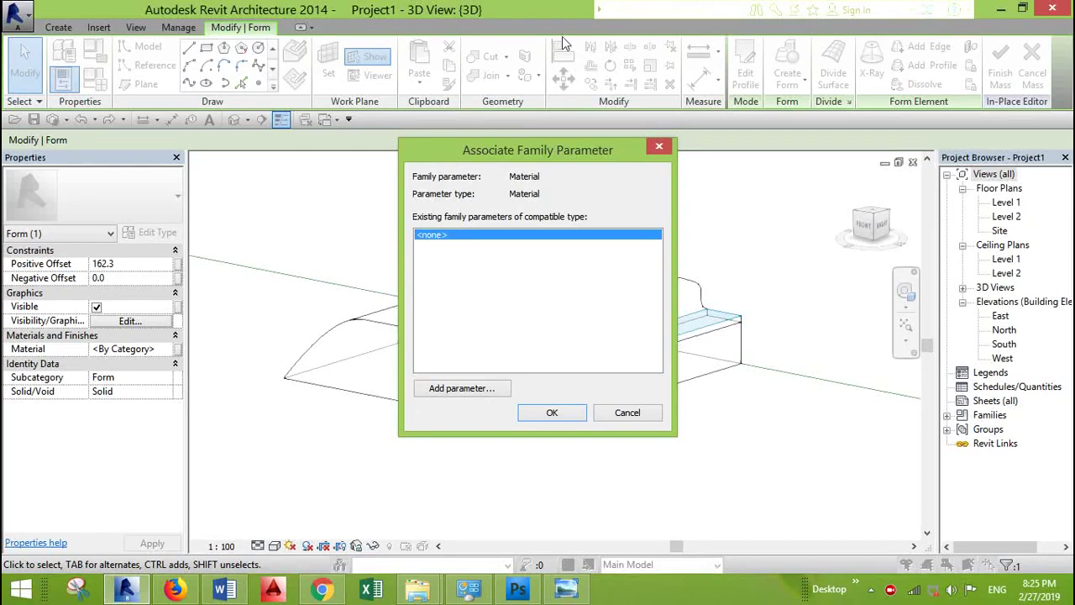
{"action": "left_click", "coordinate": [447, 389]}
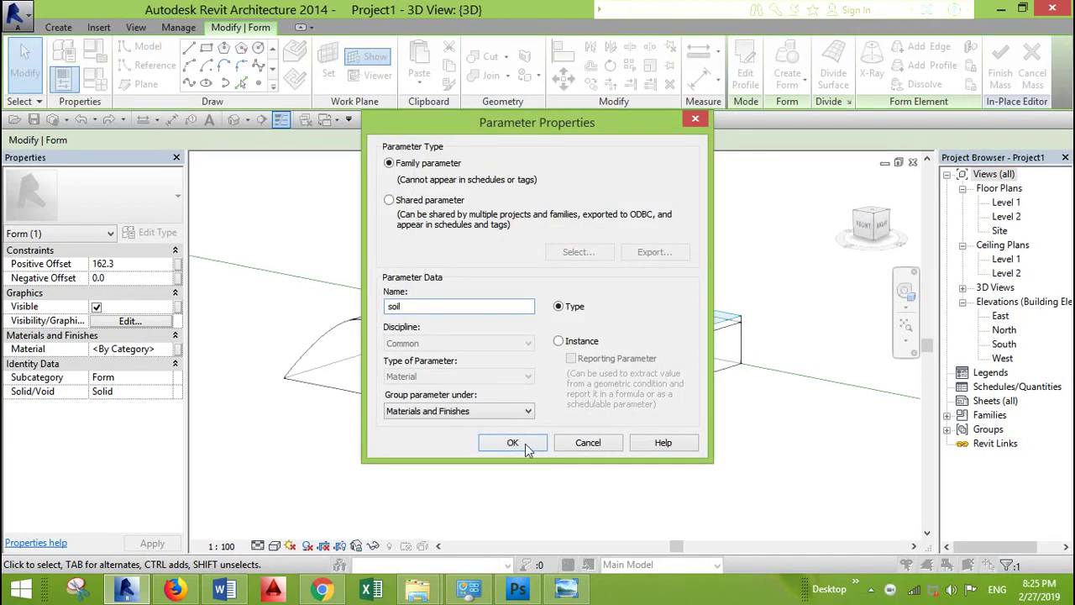
{"action": "left_click", "coordinate": [527, 448]}
{"action": "left_click", "coordinate": [552, 413]}
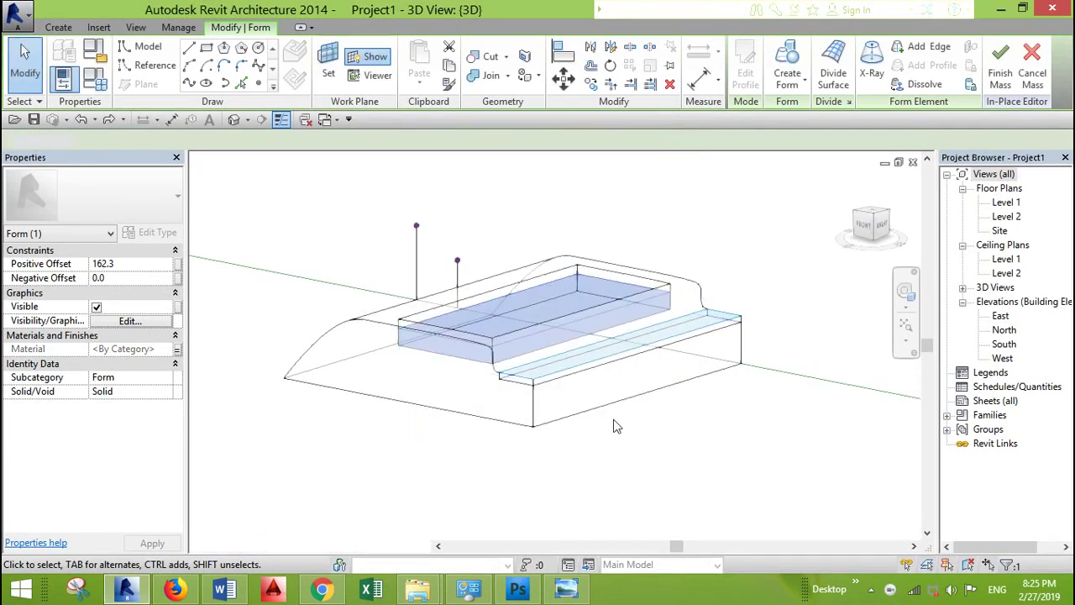
Step: Associate the main planter form's material with a new family type parameter named concrete
{"action": "left_click", "coordinate": [531, 420]}
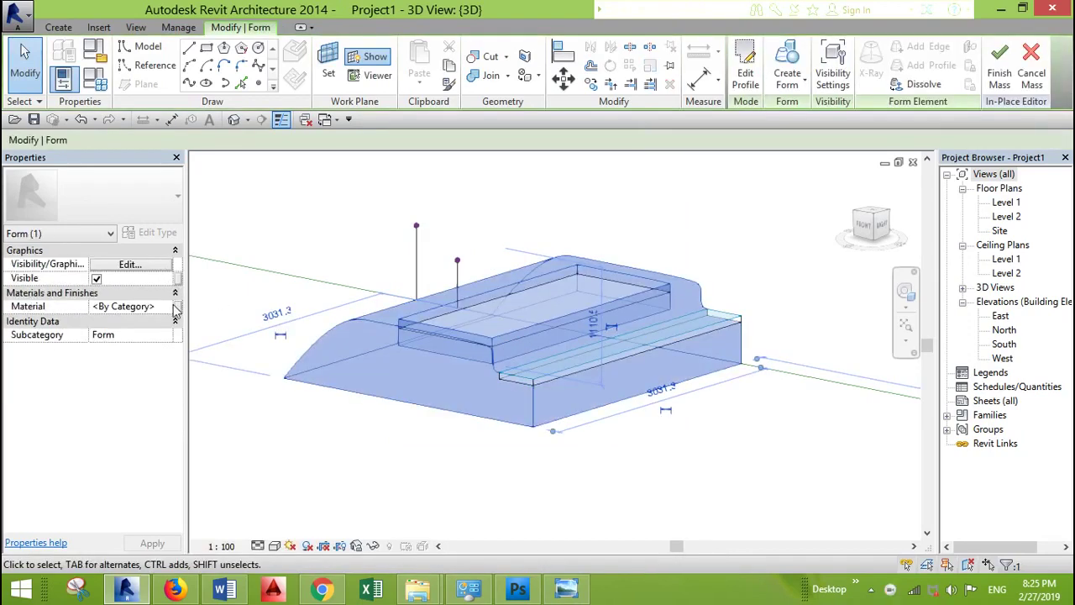
{"action": "left_click", "coordinate": [176, 307]}
{"action": "left_click", "coordinate": [459, 388]}
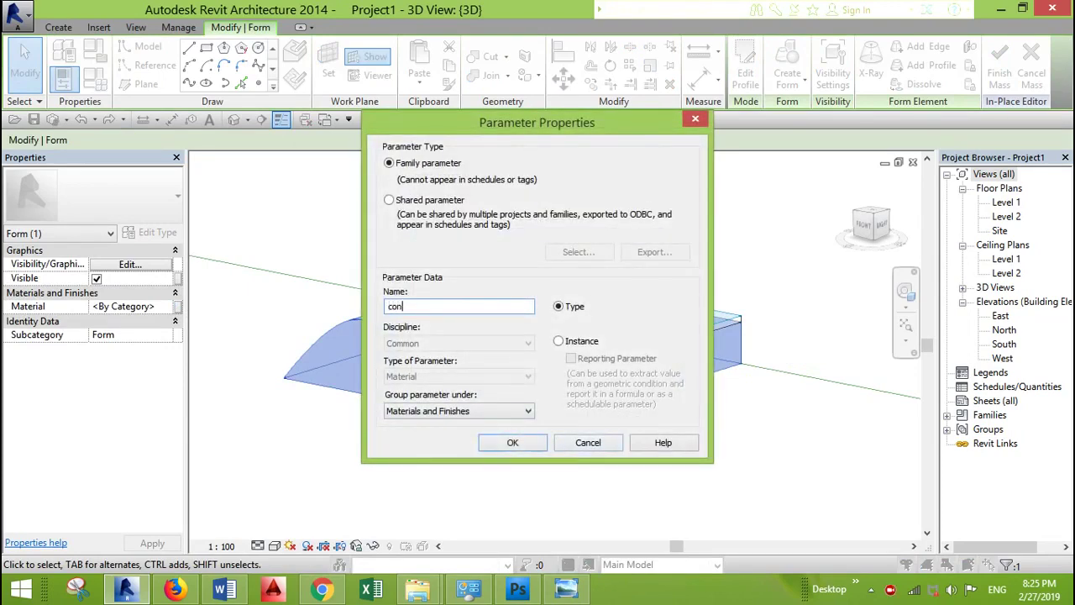
{"action": "left_click", "coordinate": [534, 441]}
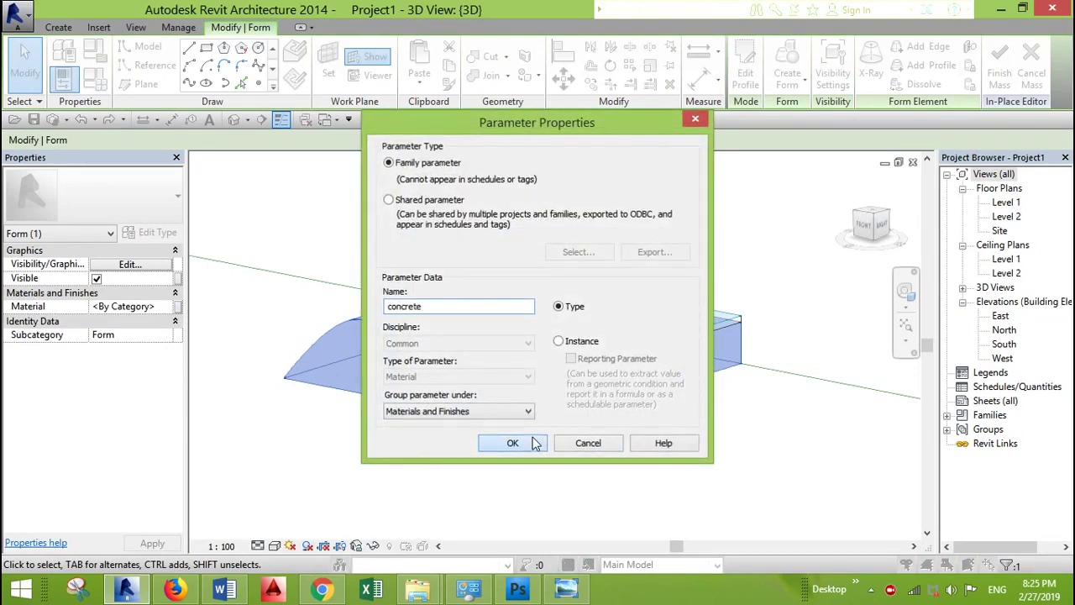
{"action": "left_click", "coordinate": [579, 415]}
{"action": "key", "text": "Escape"}
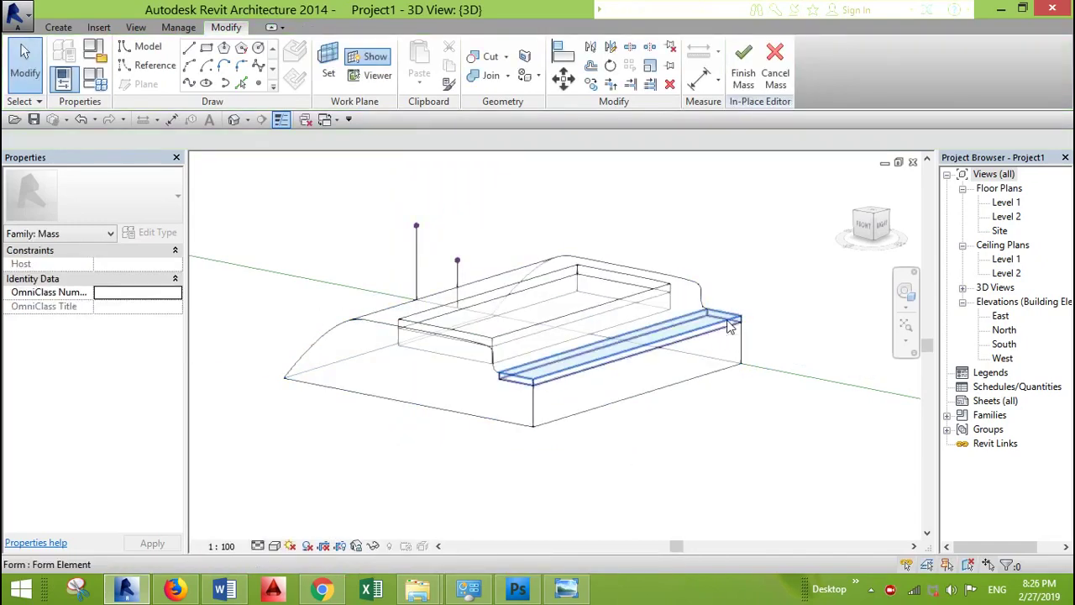
Step: Associate the bench seat slab's material with a new family type parameter named wood and finish the mass
{"action": "left_click", "coordinate": [728, 328]}
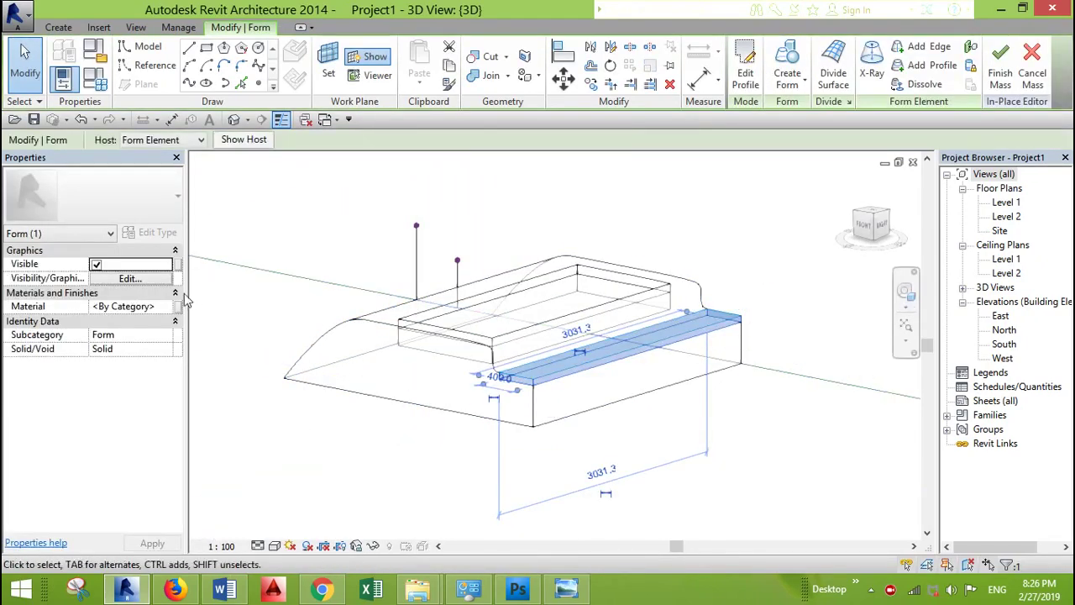
{"action": "left_click", "coordinate": [178, 308]}
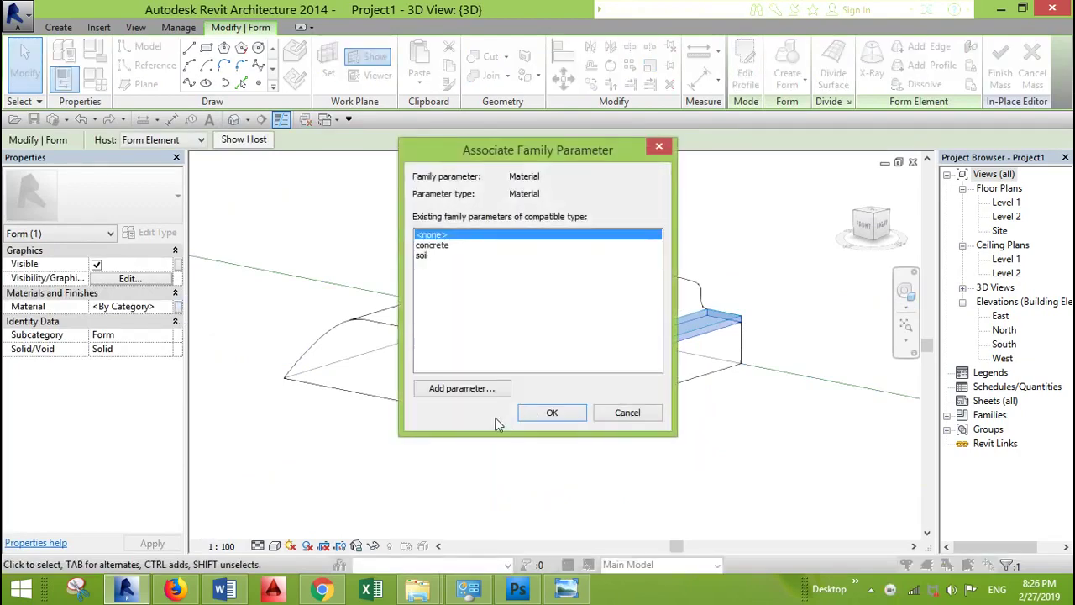
{"action": "left_click", "coordinate": [462, 388]}
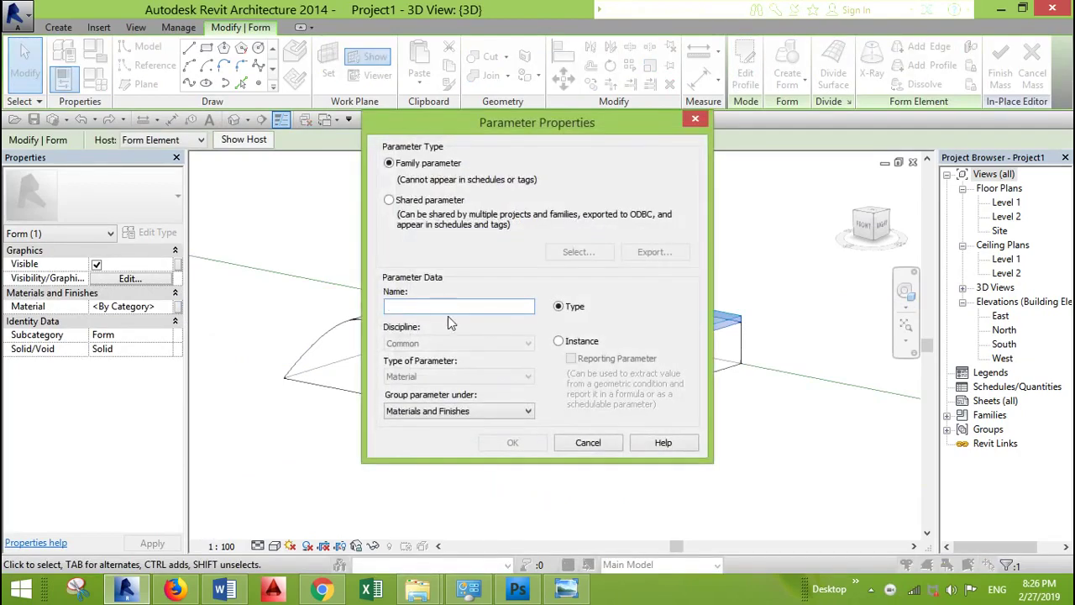
{"action": "type", "text": "wood"}
{"action": "left_click", "coordinate": [496, 445]}
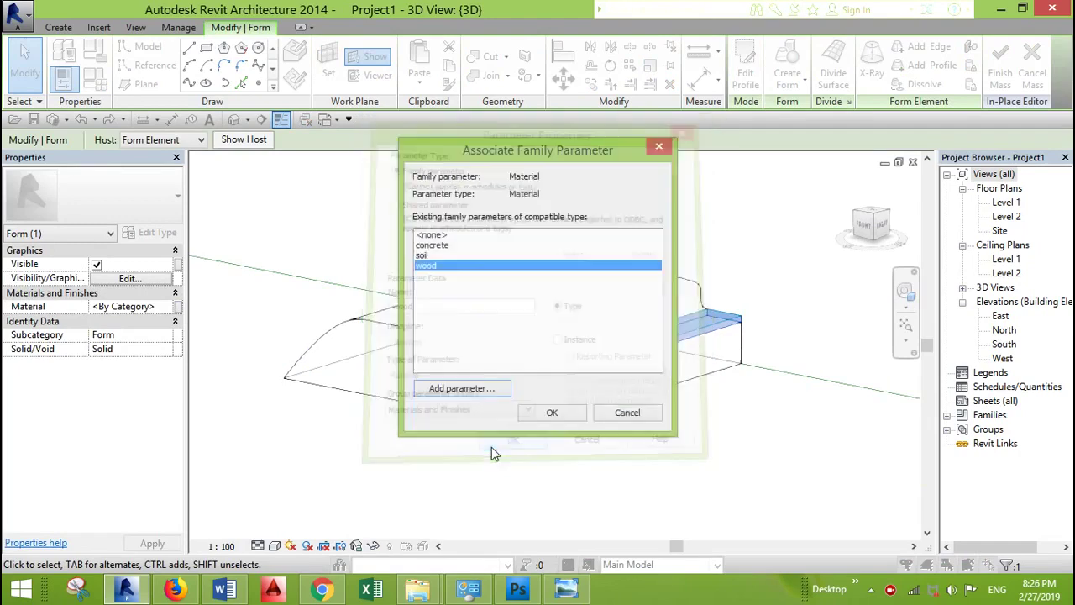
{"action": "left_click", "coordinate": [551, 412]}
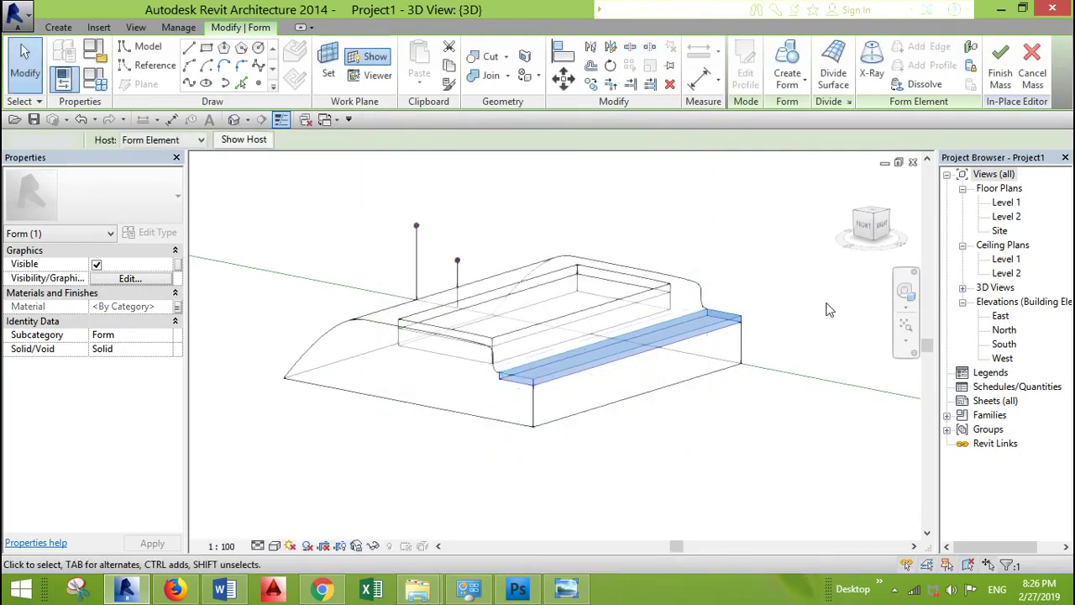
{"action": "key", "text": "Escape"}
{"action": "left_click", "coordinate": [743, 80]}
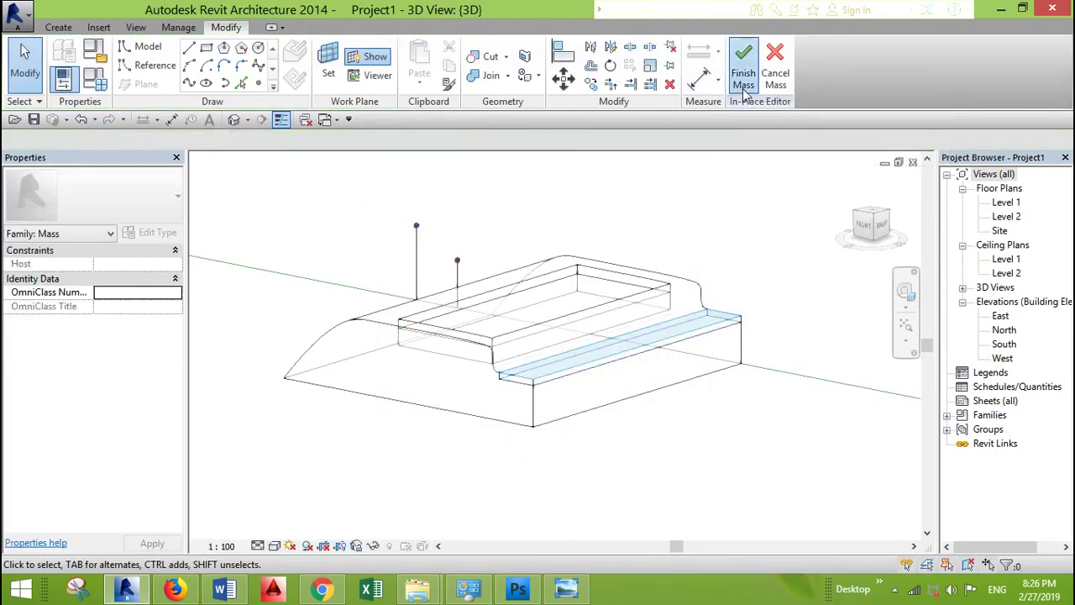
Step: Reopen the mass for in-place editing, delete the two stray vertical lines above the planter and finish the mass
{"action": "left_click", "coordinate": [584, 381]}
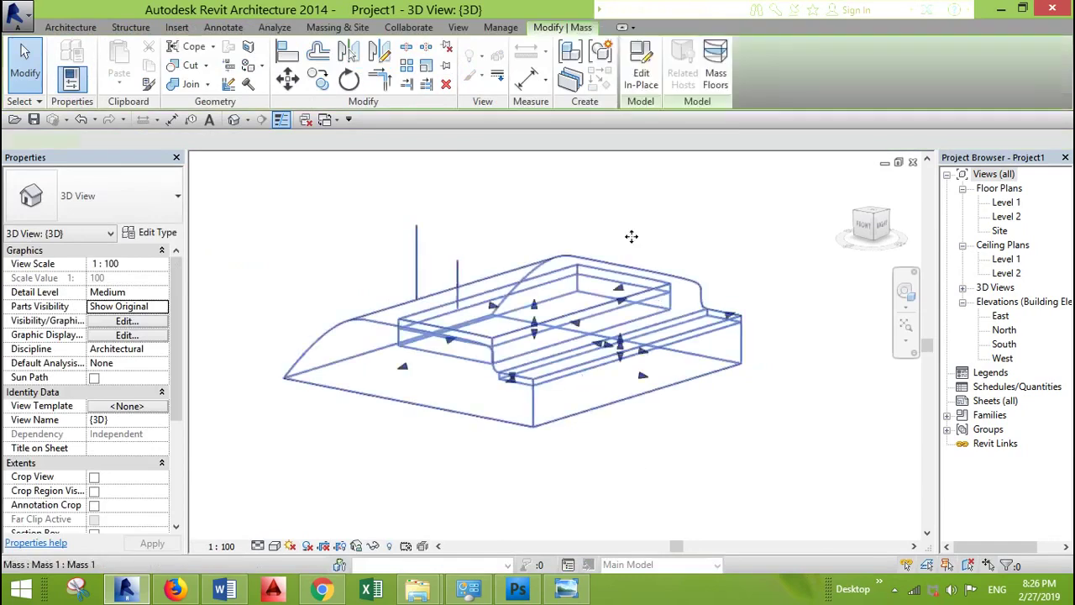
{"action": "left_click", "coordinate": [641, 74]}
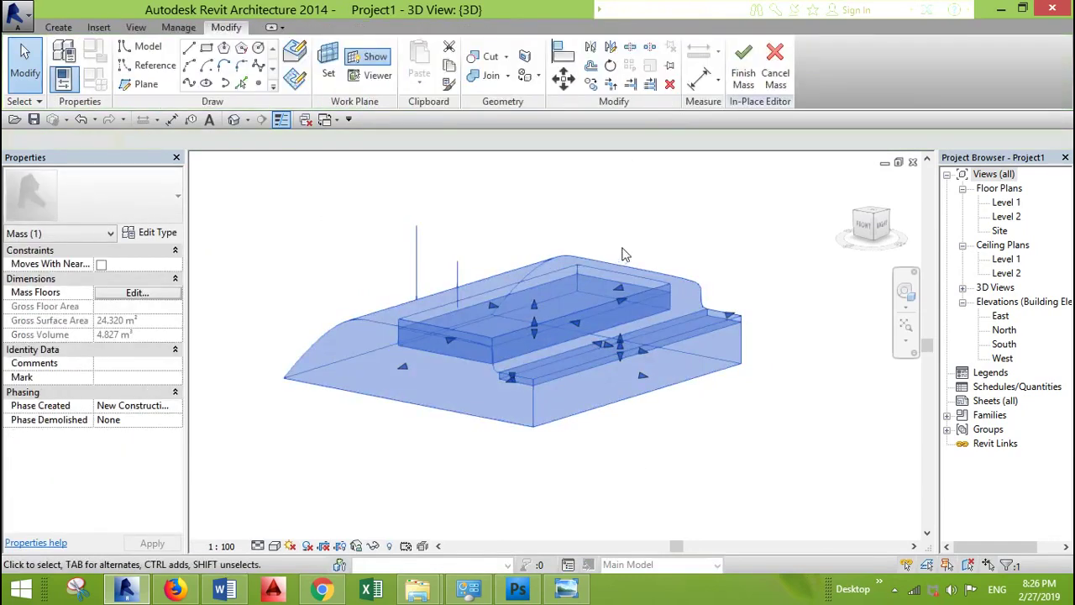
{"action": "left_click_drag", "start_coordinate": [448, 307], "coordinate": [484, 330]}
{"action": "key", "text": "Delete"}
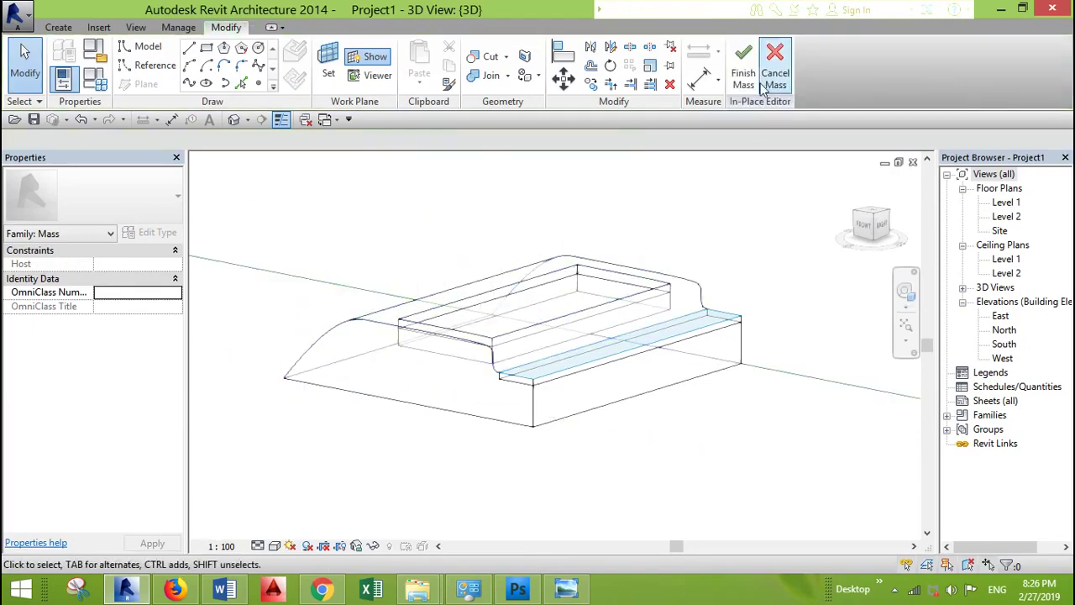
{"action": "left_click", "coordinate": [744, 78]}
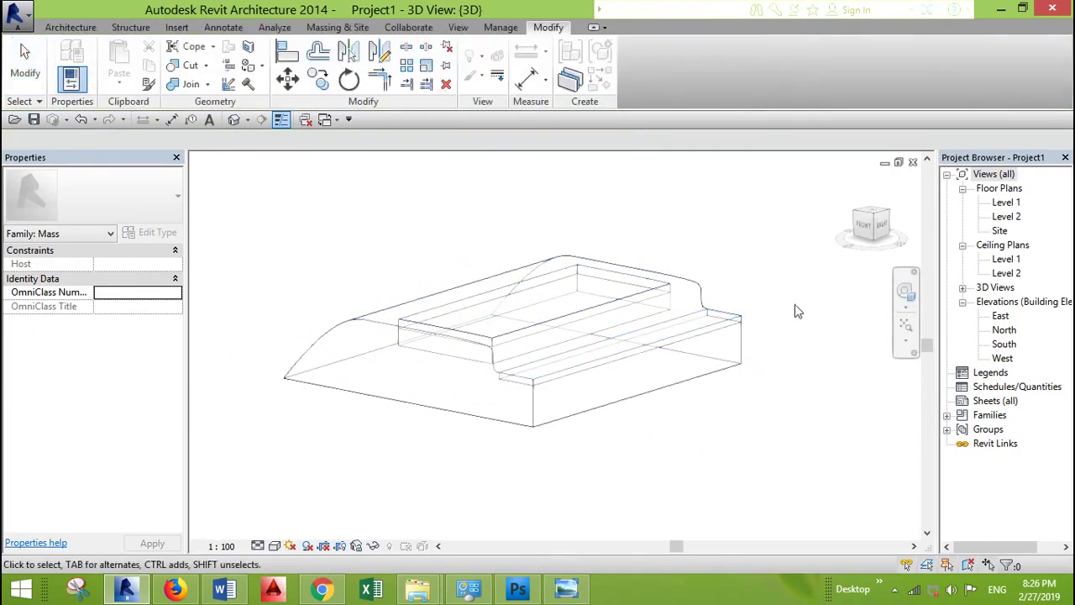
Step: Set the 3D view's visual style to Realistic
{"action": "left_click", "coordinate": [538, 424]}
{"action": "left_click", "coordinate": [352, 501]}
{"action": "left_click", "coordinate": [274, 545]}
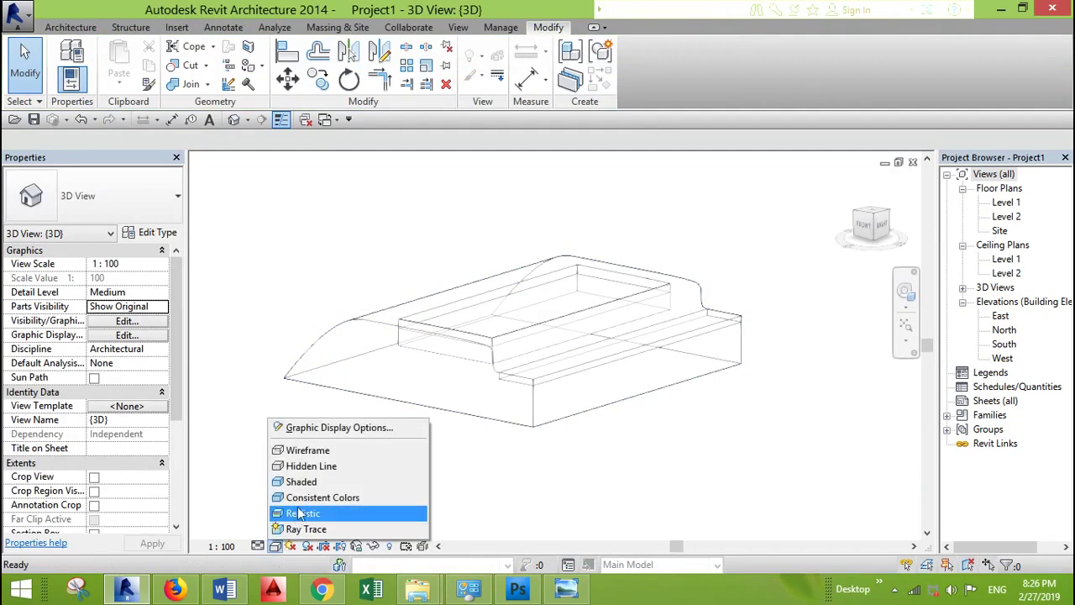
{"action": "left_click", "coordinate": [304, 514]}
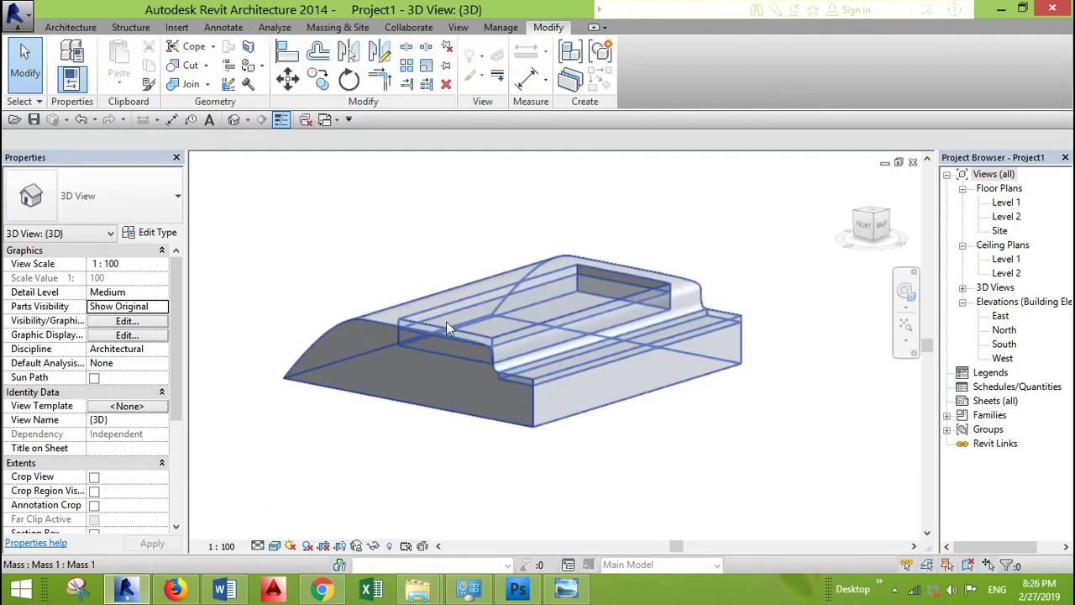
Step: Open the planter mass's type properties and assign the Door - Panel material to the wood parameter
{"action": "left_click", "coordinate": [538, 372]}
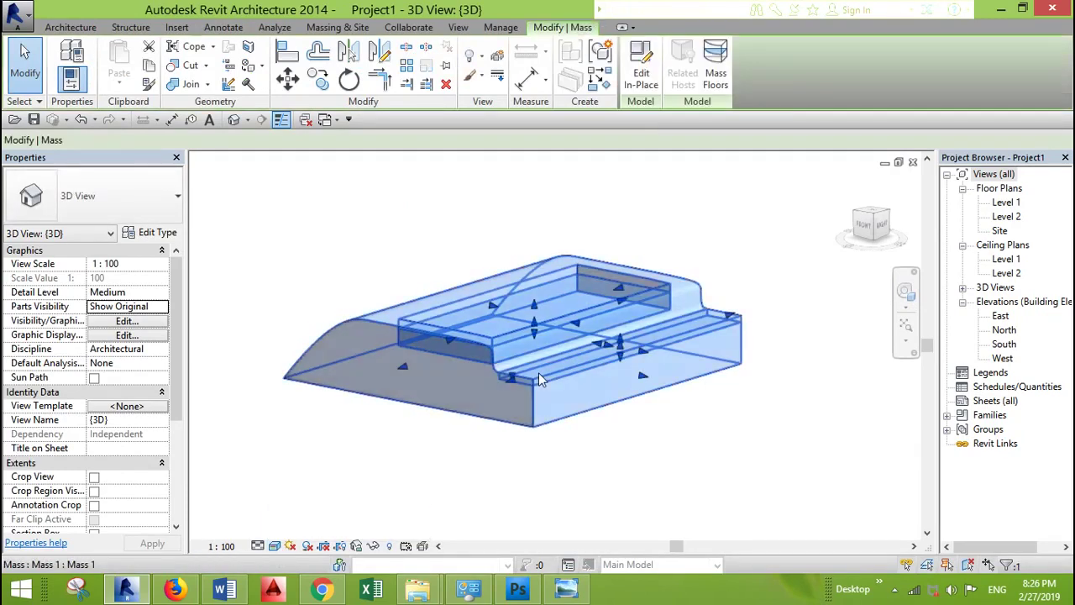
{"action": "left_click", "coordinate": [154, 235]}
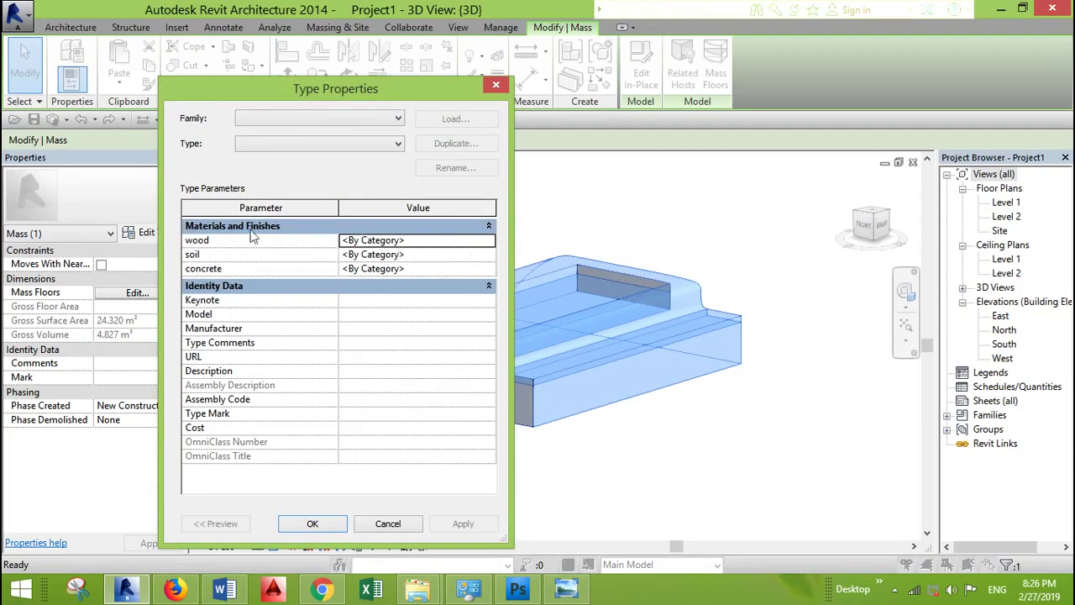
{"action": "left_click", "coordinate": [489, 241]}
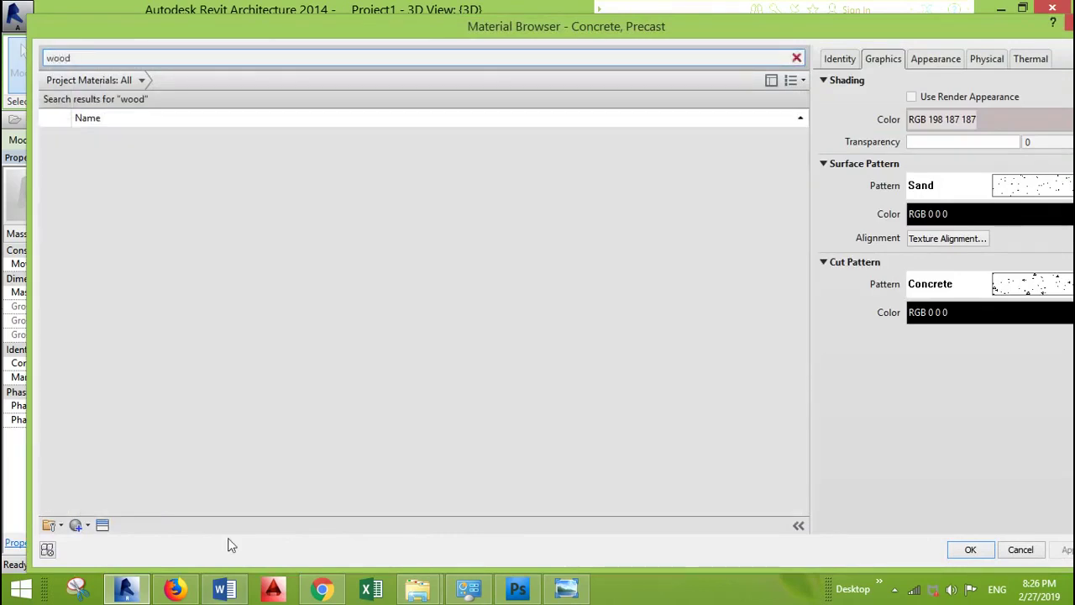
{"action": "double_click", "coordinate": [116, 175]}
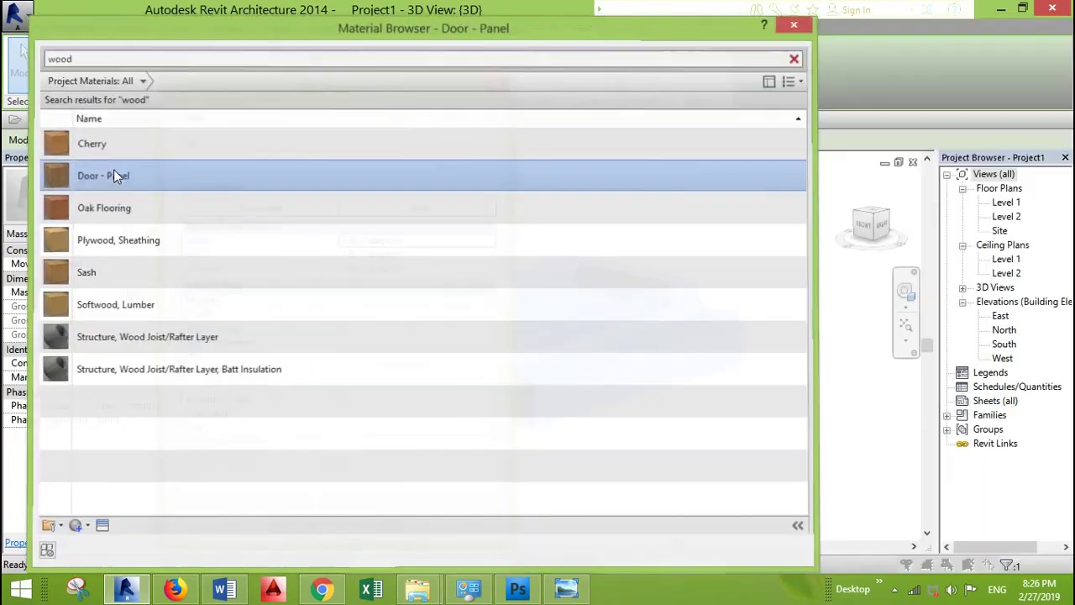
Step: Assign the Earth material to the mass's soil type parameter
{"action": "left_click", "coordinate": [490, 255]}
{"action": "left_click", "coordinate": [490, 255]}
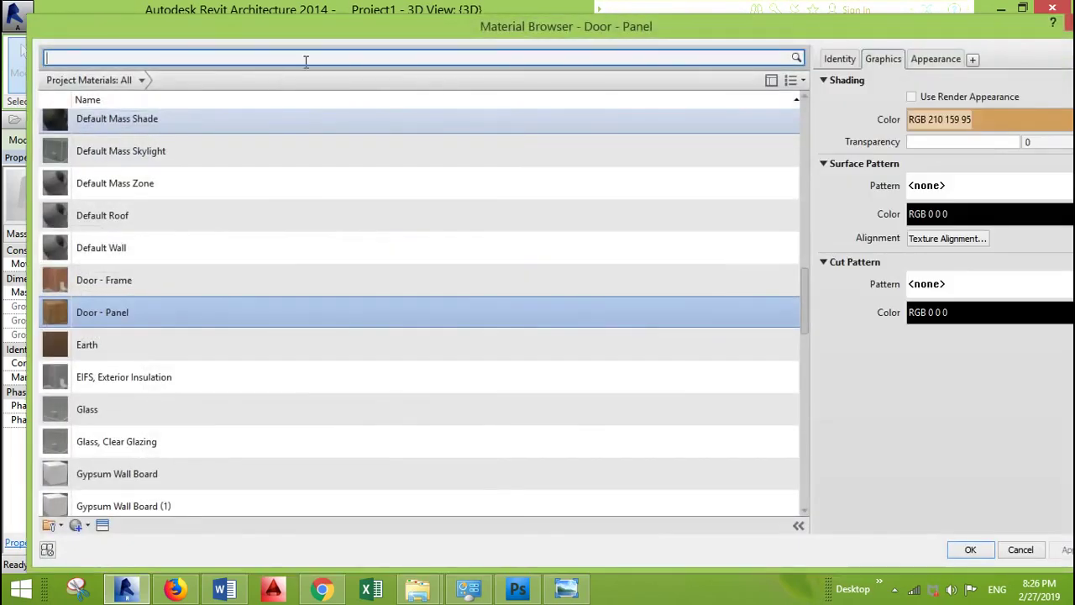
{"action": "left_click", "coordinate": [155, 352]}
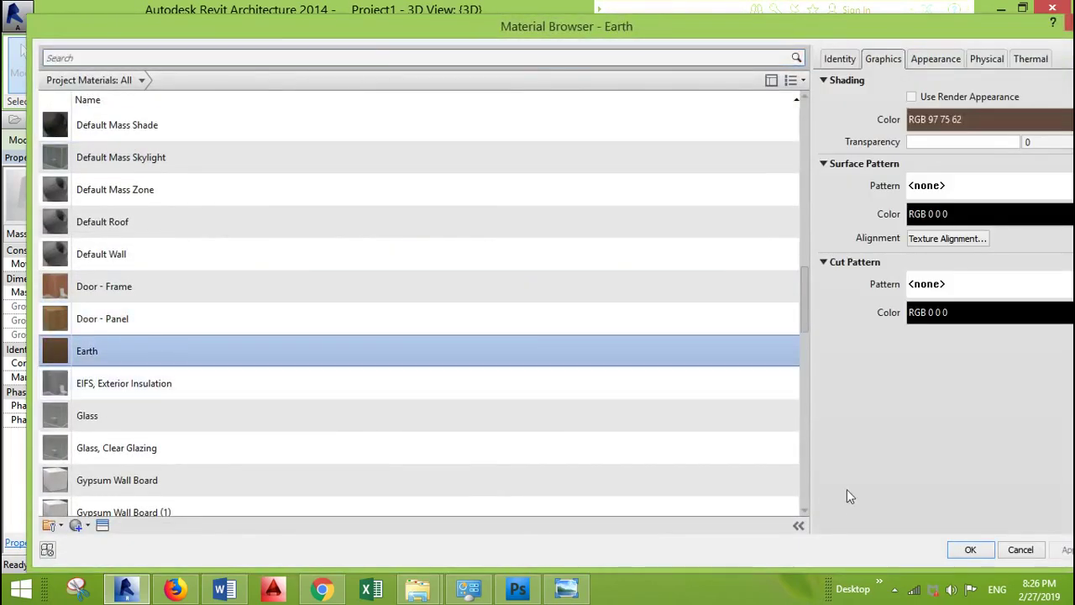
{"action": "left_click", "coordinate": [989, 551]}
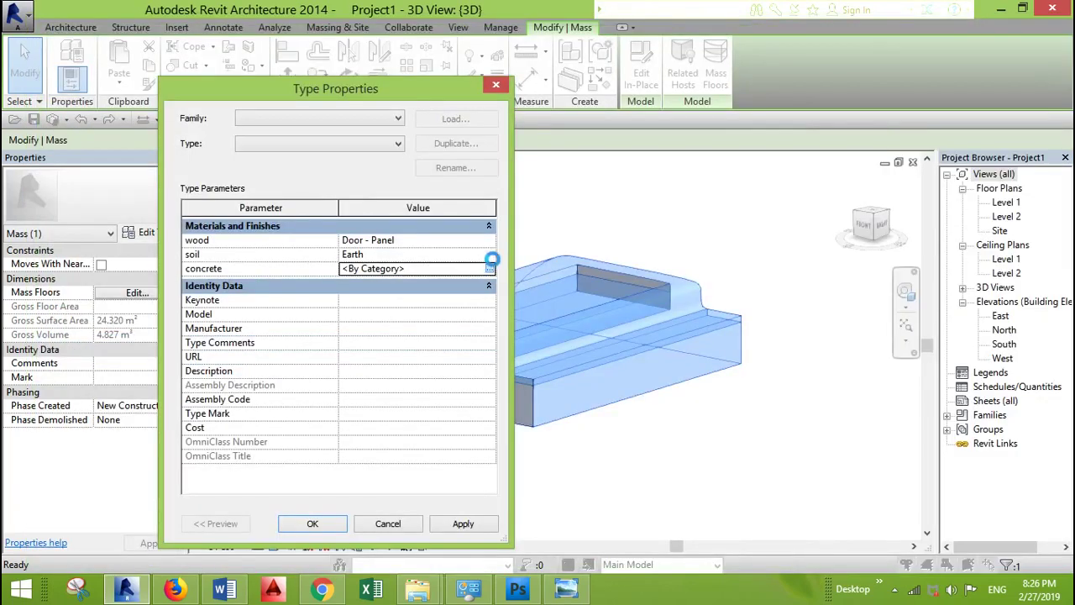
Step: Search the materials for concrete, assign Concrete, Precast to the concrete type parameter and apply the type properties
{"action": "left_click", "coordinate": [489, 254]}
{"action": "left_click", "coordinate": [370, 58]}
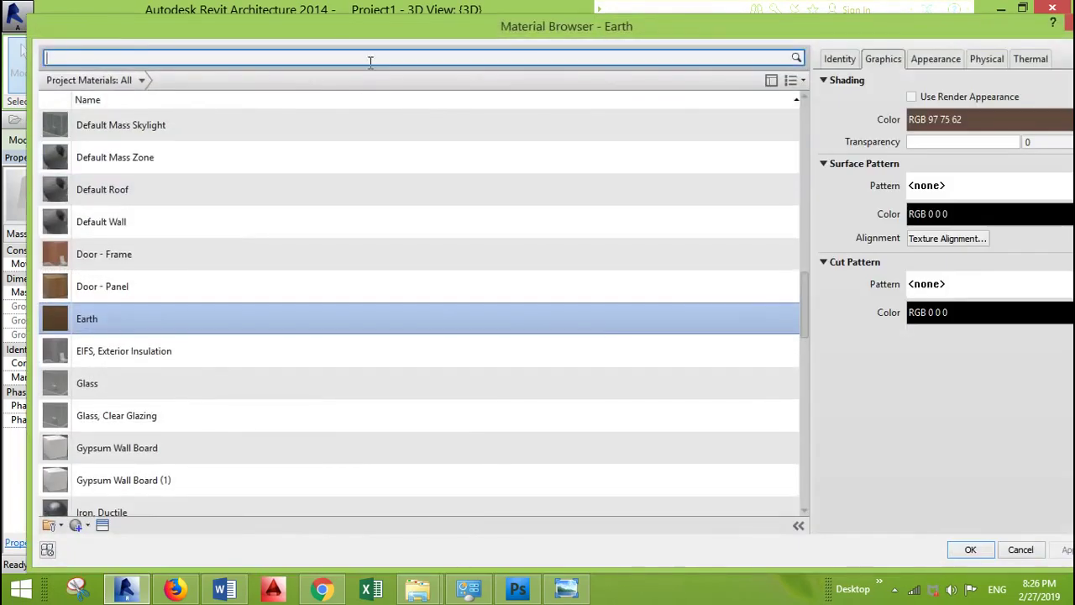
{"action": "type", "text": "concrete"}
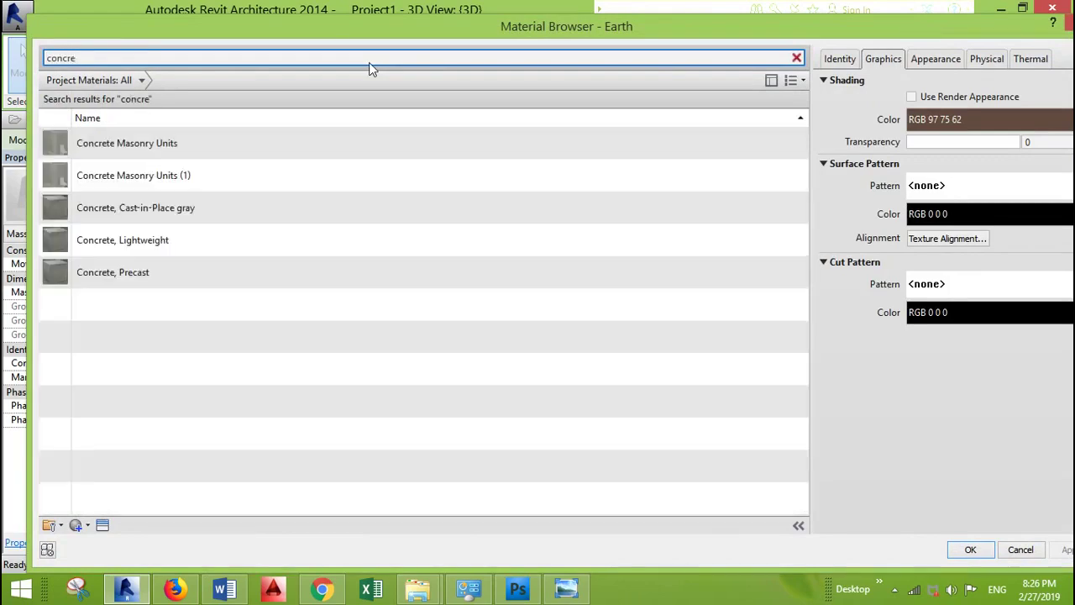
{"action": "double_click", "coordinate": [127, 277]}
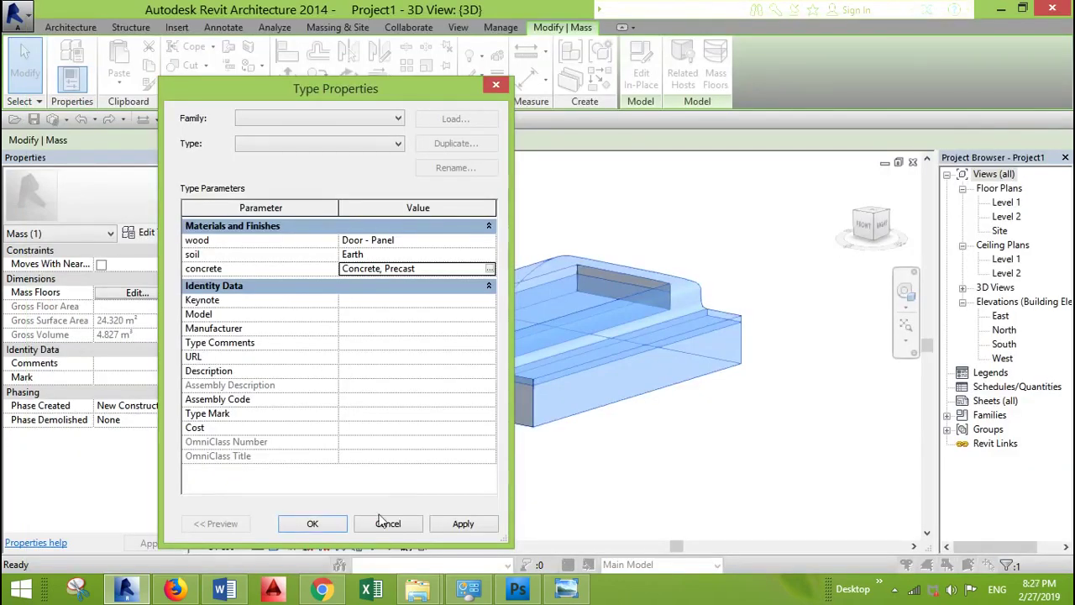
{"action": "left_click", "coordinate": [311, 524]}
{"action": "key", "text": "Escape"}
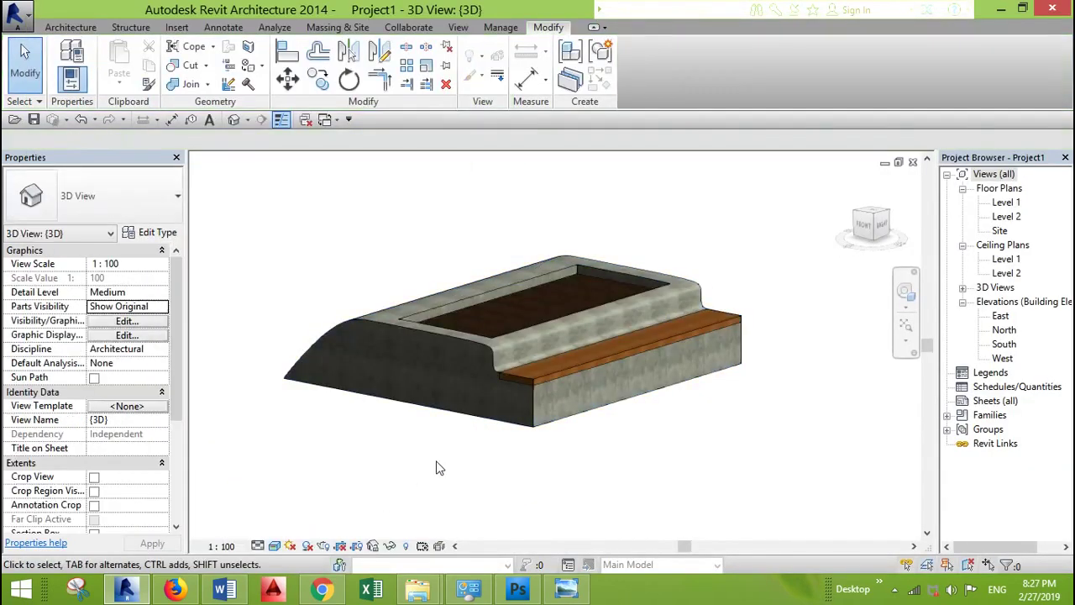
{"action": "left_click", "coordinate": [673, 268]}
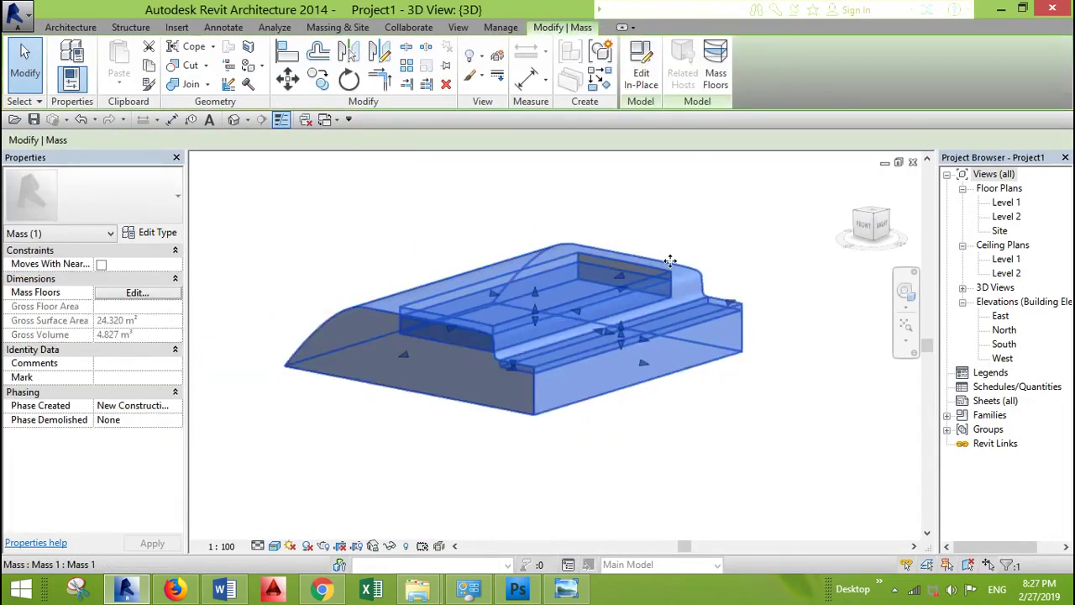
{"action": "scroll", "coordinate": [673, 269], "scroll_direction": "down", "scroll_amount": 3}
{"action": "left_click", "coordinate": [389, 470]}
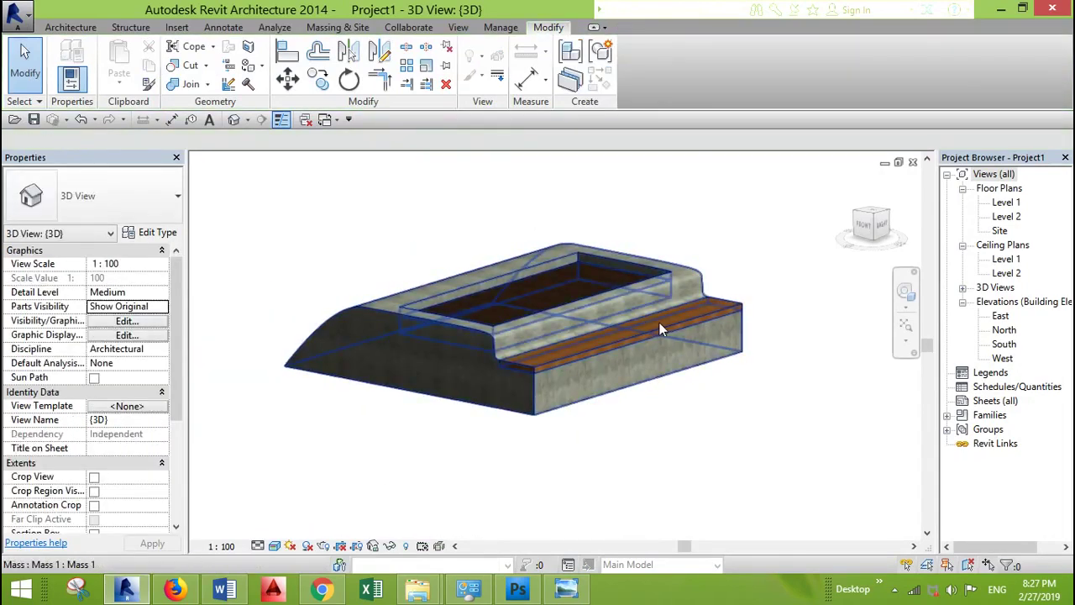